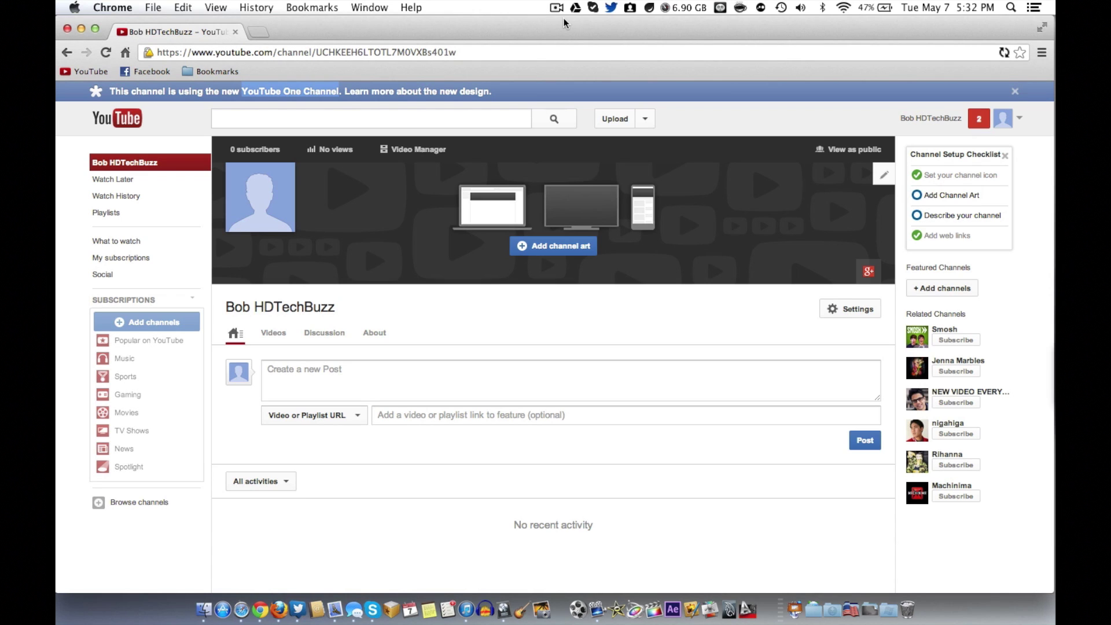
Close the Channel Setup Checklist box at the top of the channel sidebar
left_click(947, 7)
left_click(751, 188)
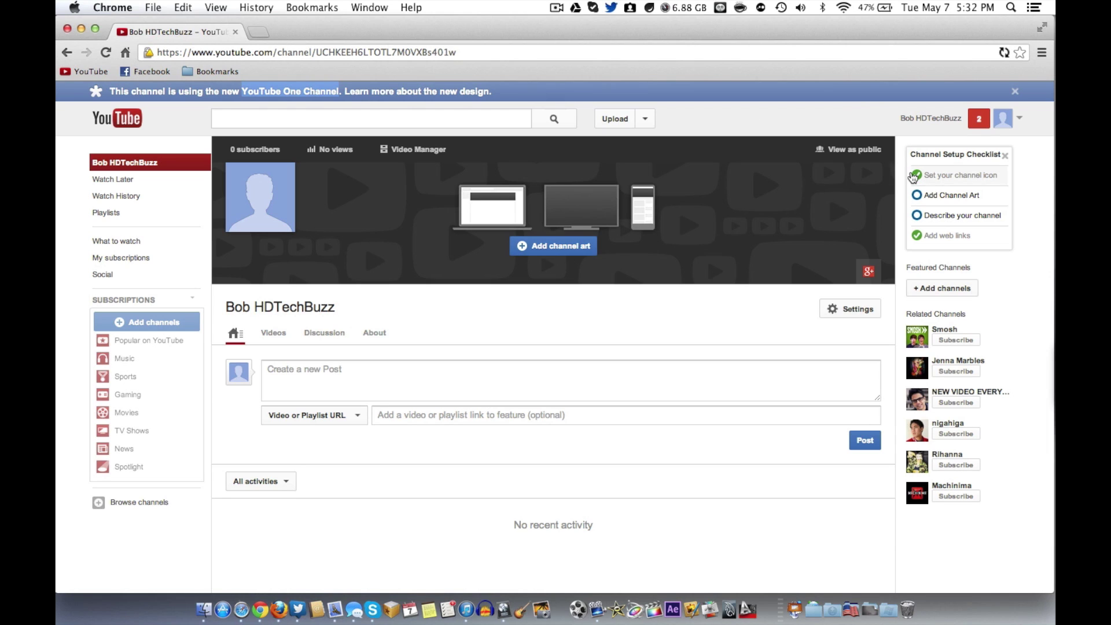
left_click(947, 197)
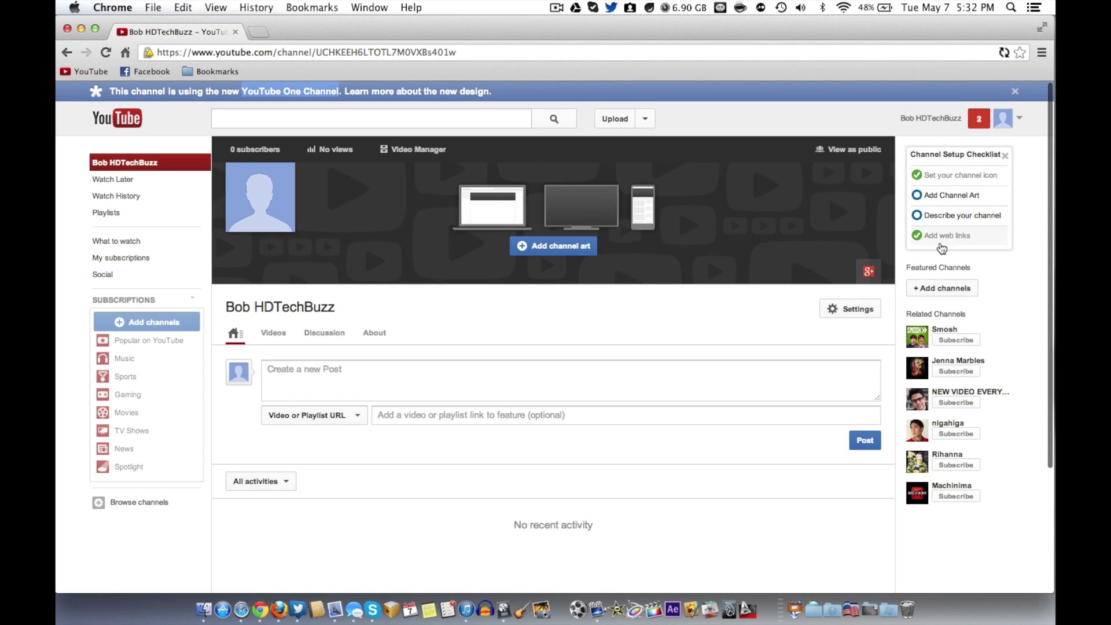
left_click(1007, 155)
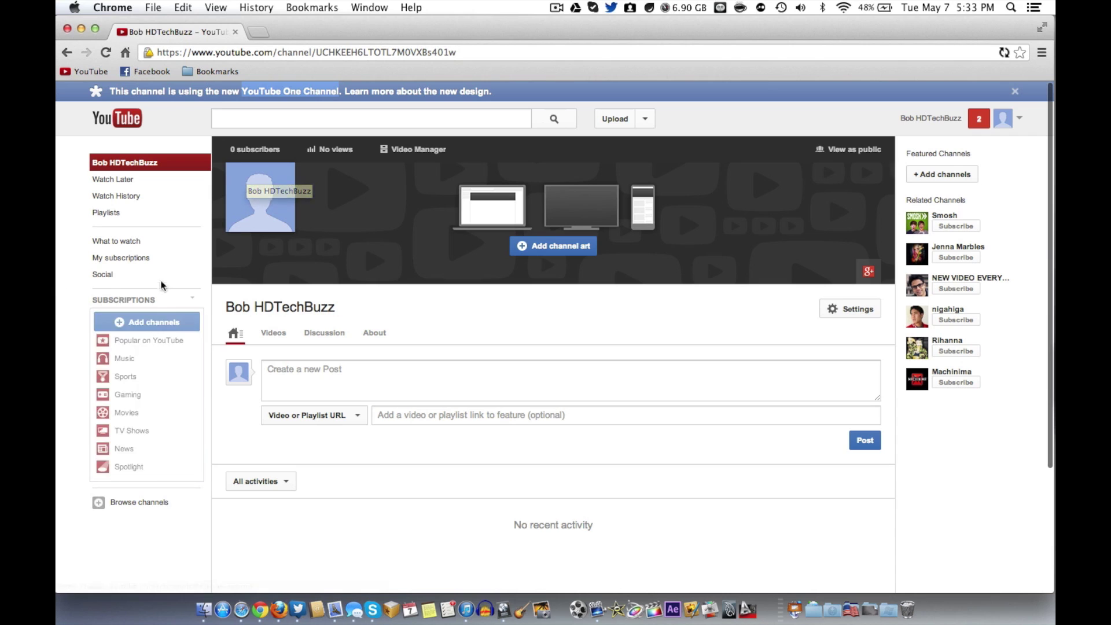
mouse_move(154, 359)
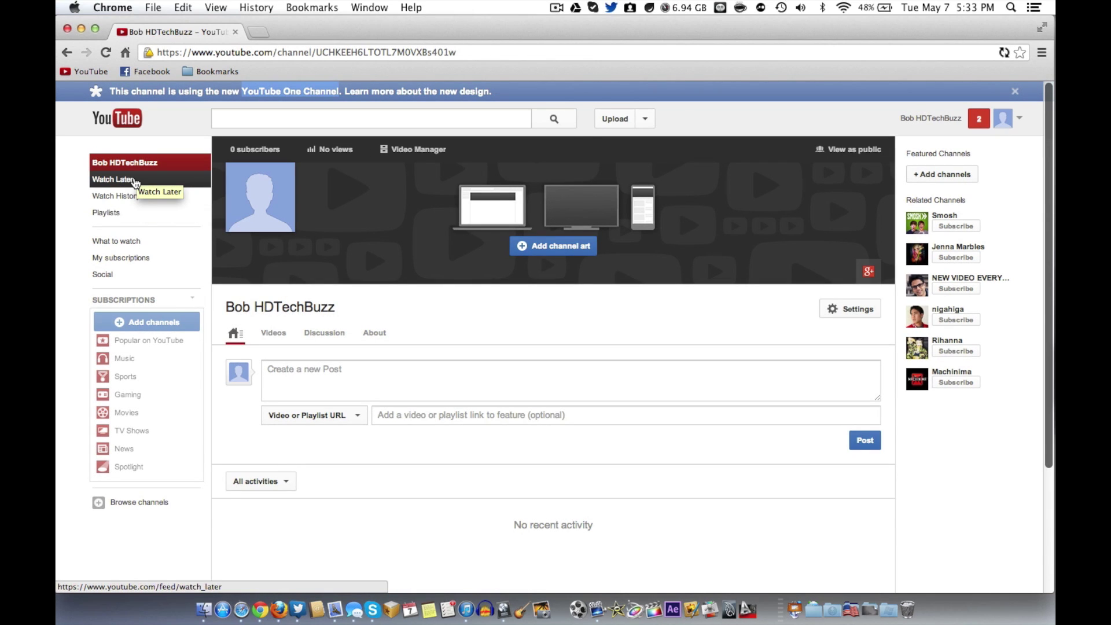
mouse_move(118, 324)
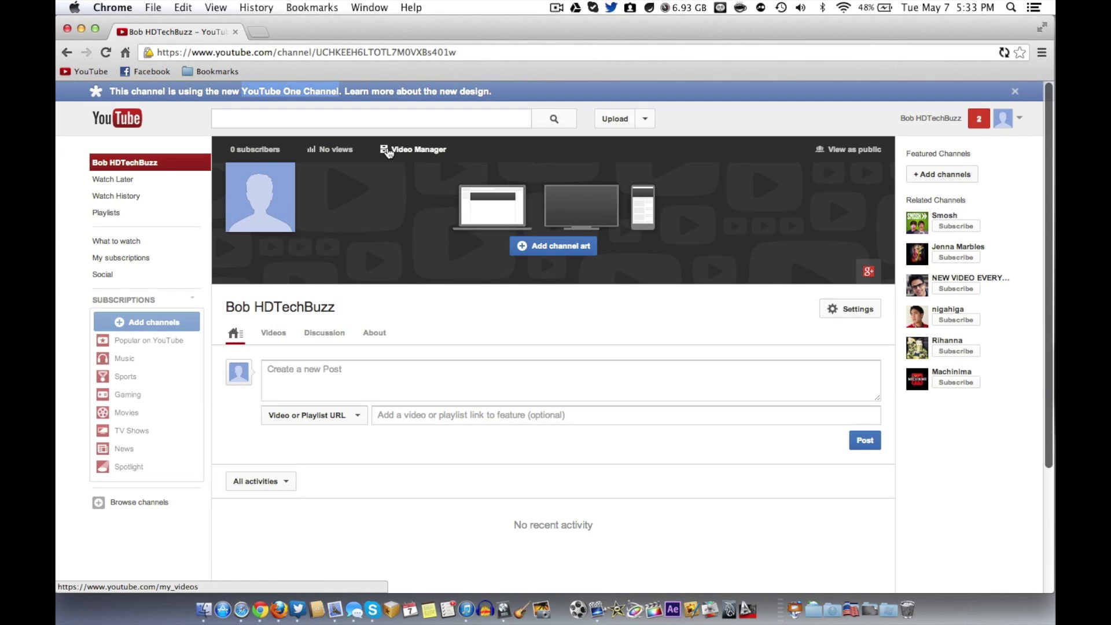
left_click(847, 151)
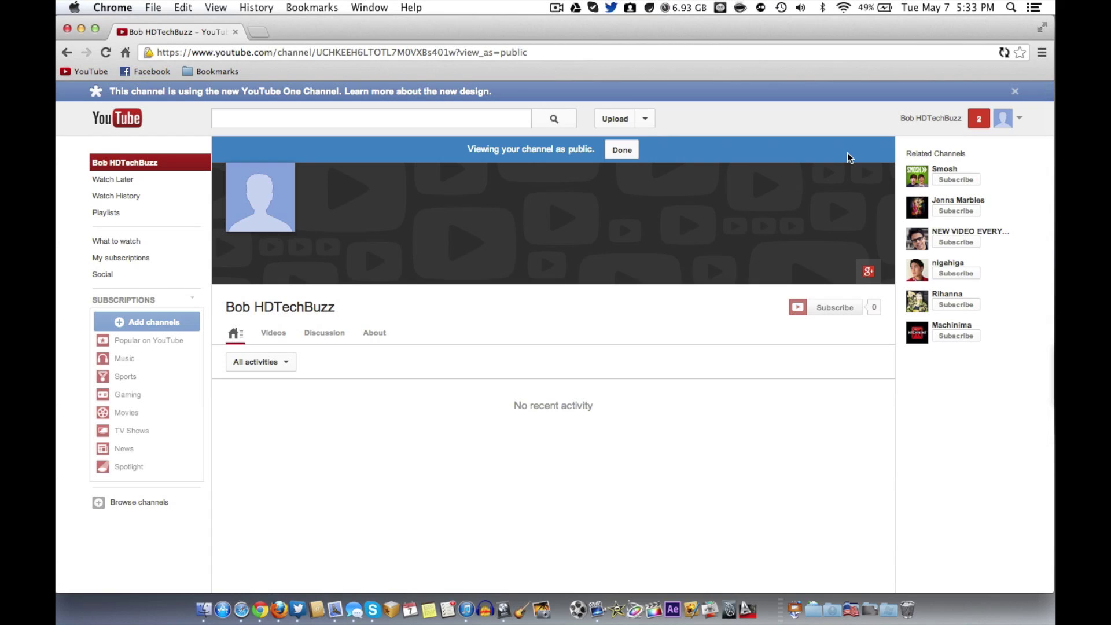
left_click(622, 150)
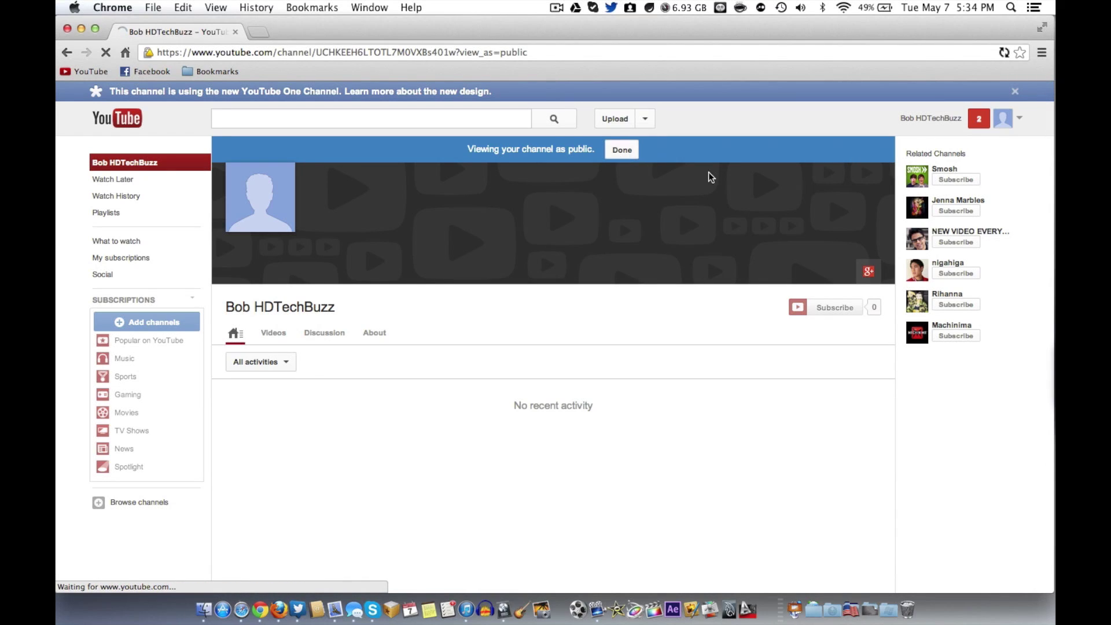
left_click(840, 149)
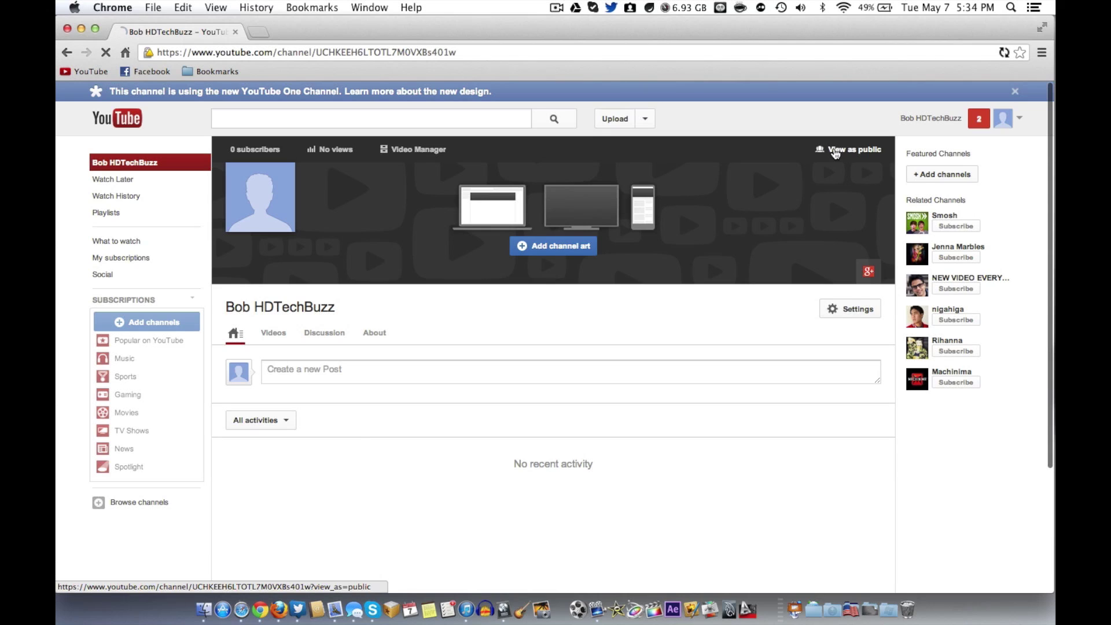
left_click(624, 150)
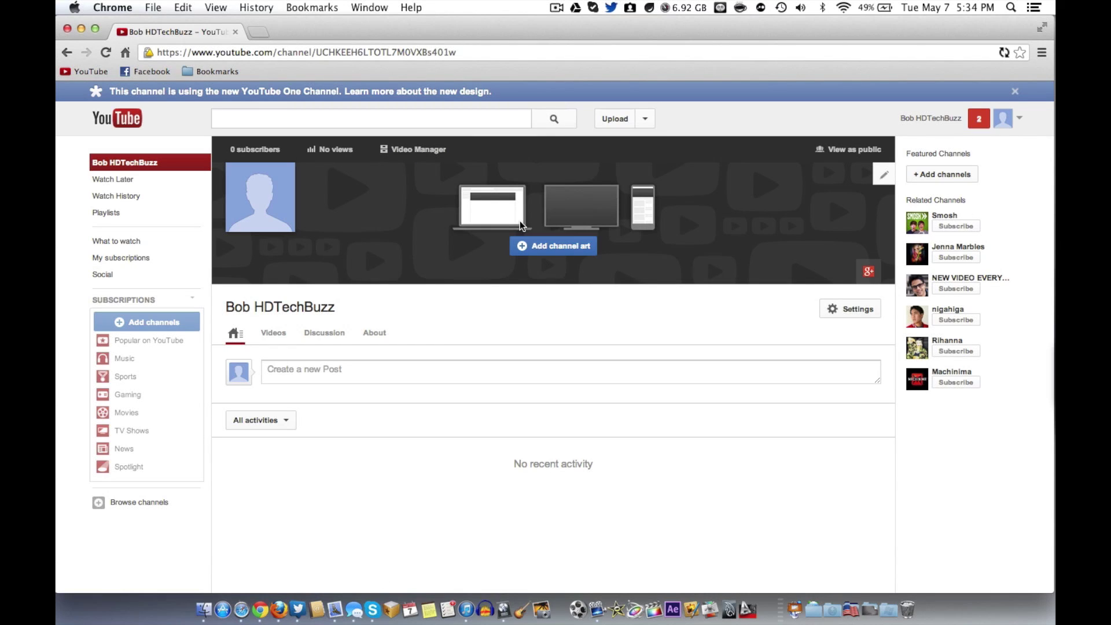
mouse_move(261, 213)
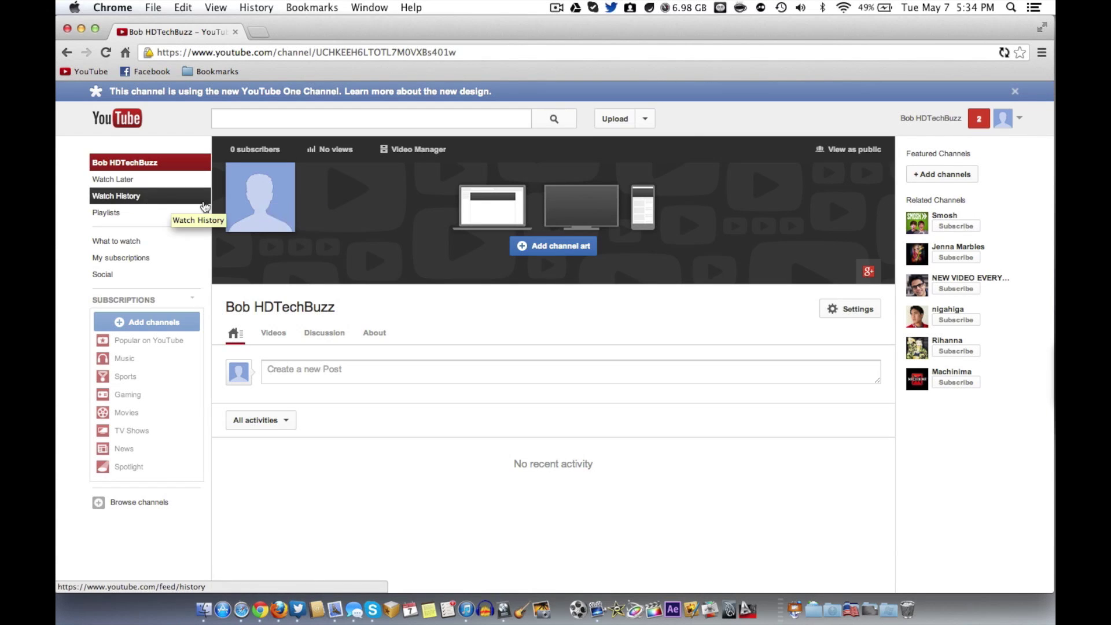
Bring up the Edit channel icon notice saying the icon is linked to Google+
left_click(277, 210)
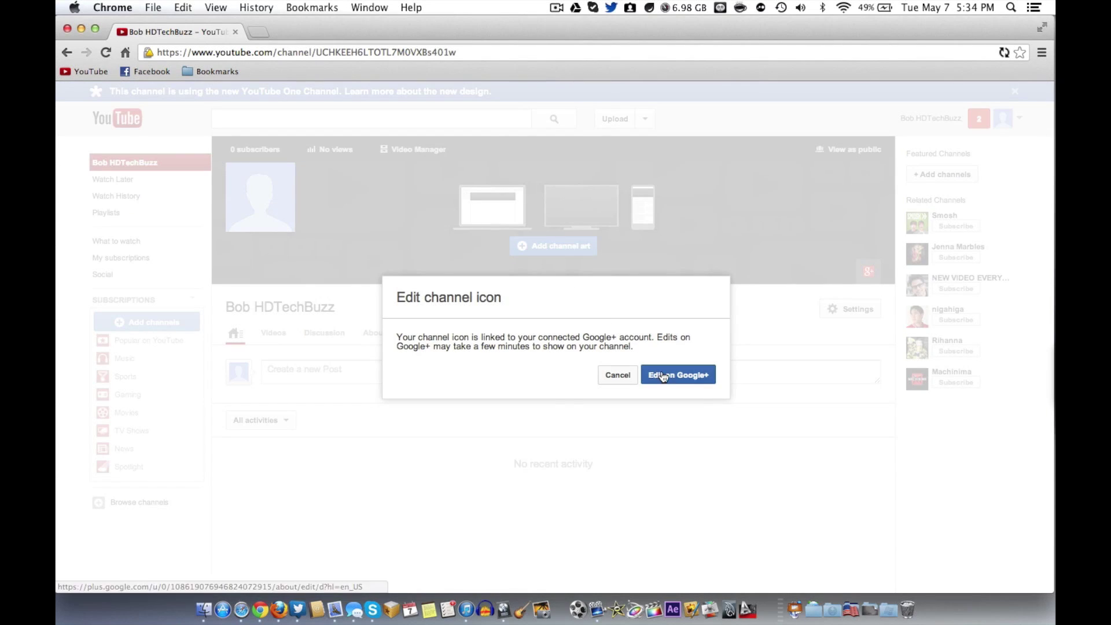
left_click(617, 373)
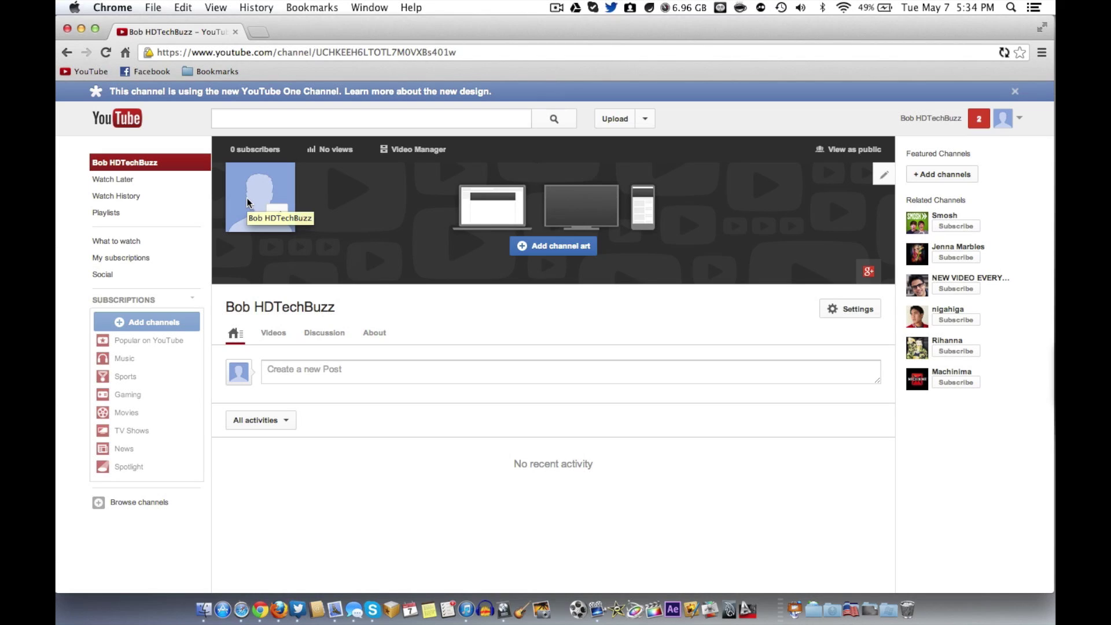
left_click(277, 210)
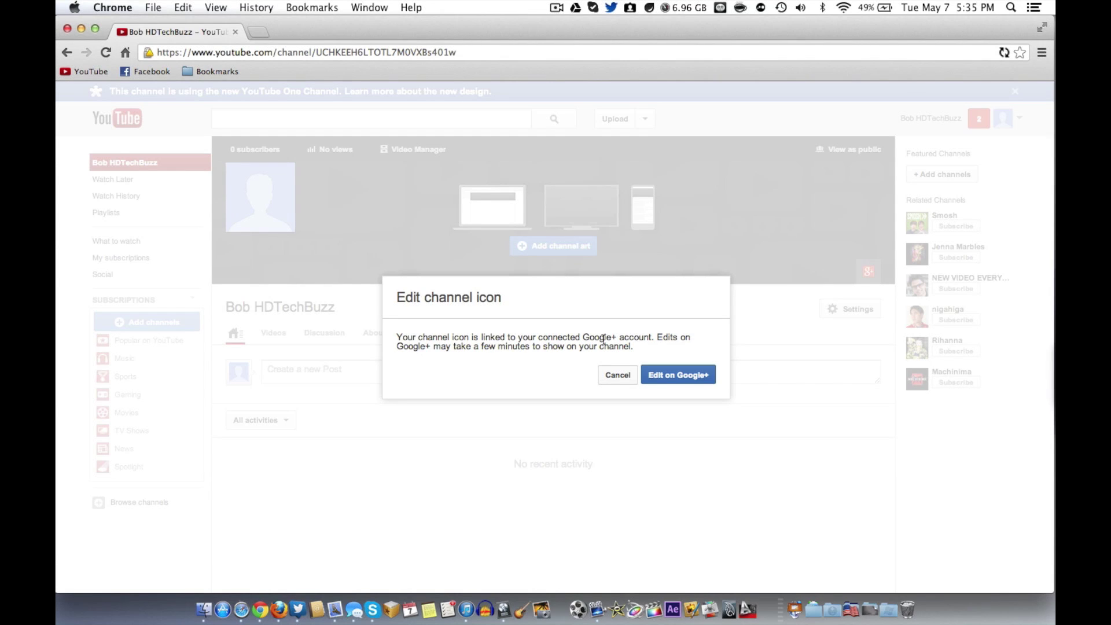
Cancel the Google+ People edit without saving and close the Google+ profile tab
left_click(662, 375)
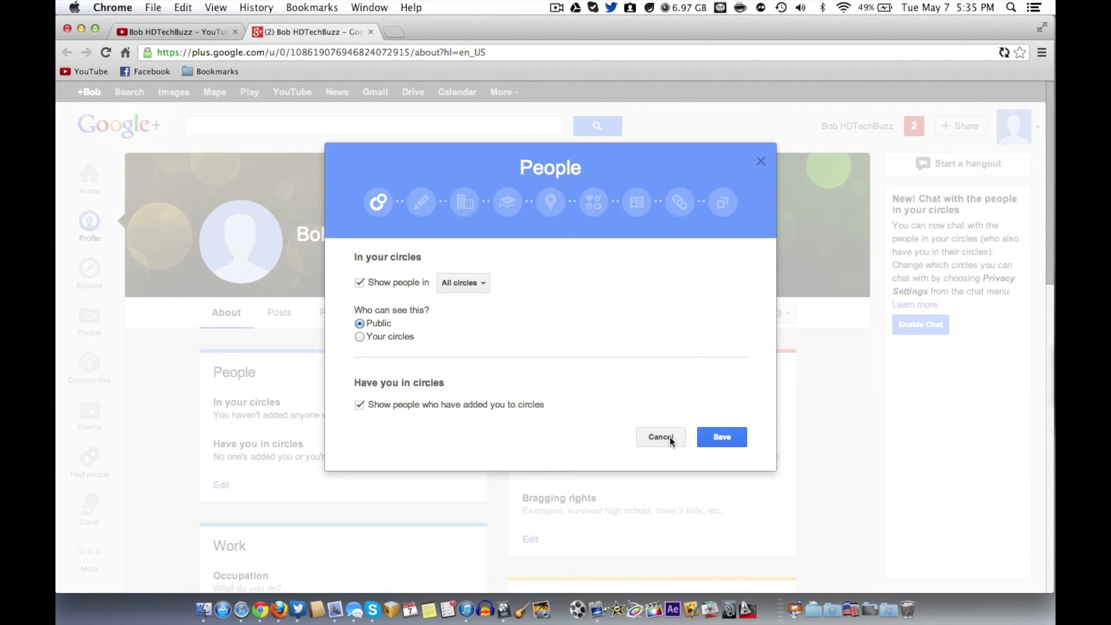
left_click(655, 445)
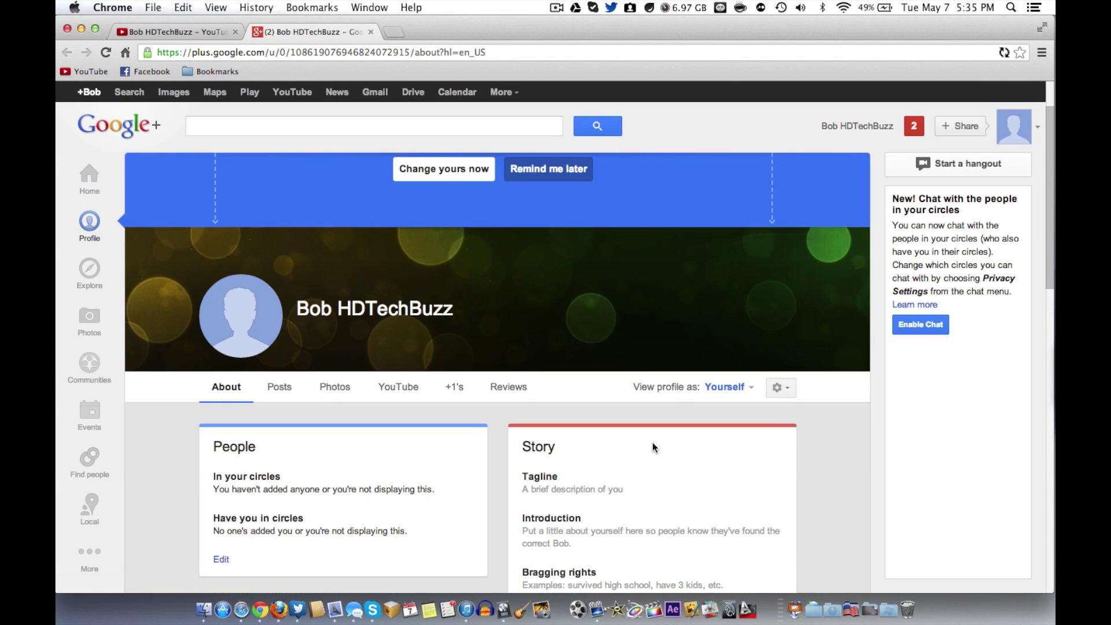
left_click(370, 31)
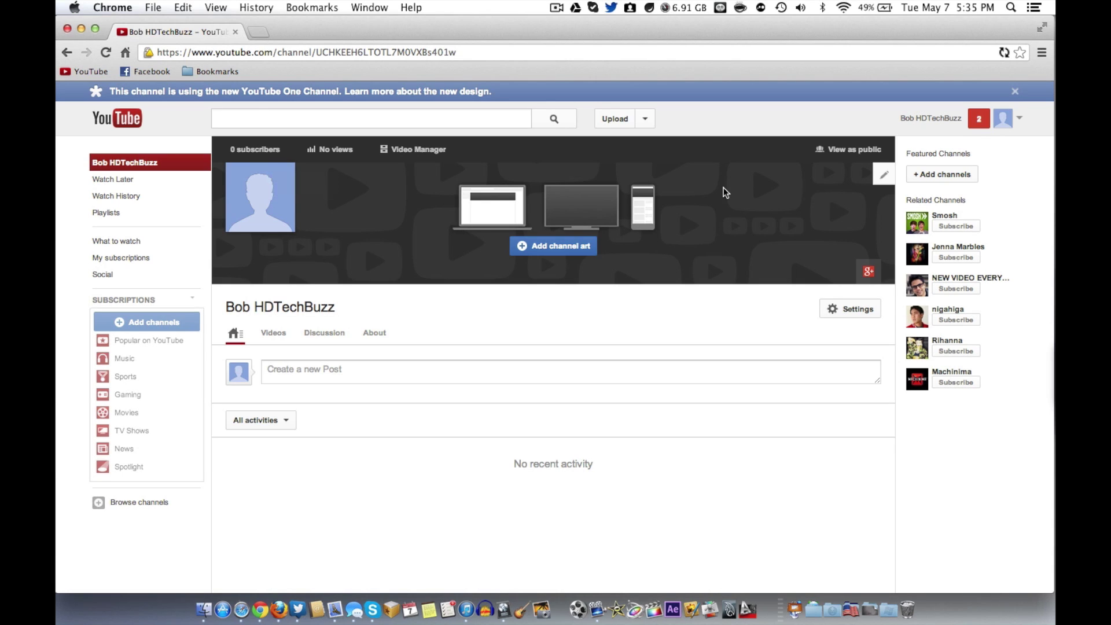
In YouTube settings, choose to change to a business or other name
left_click(1005, 120)
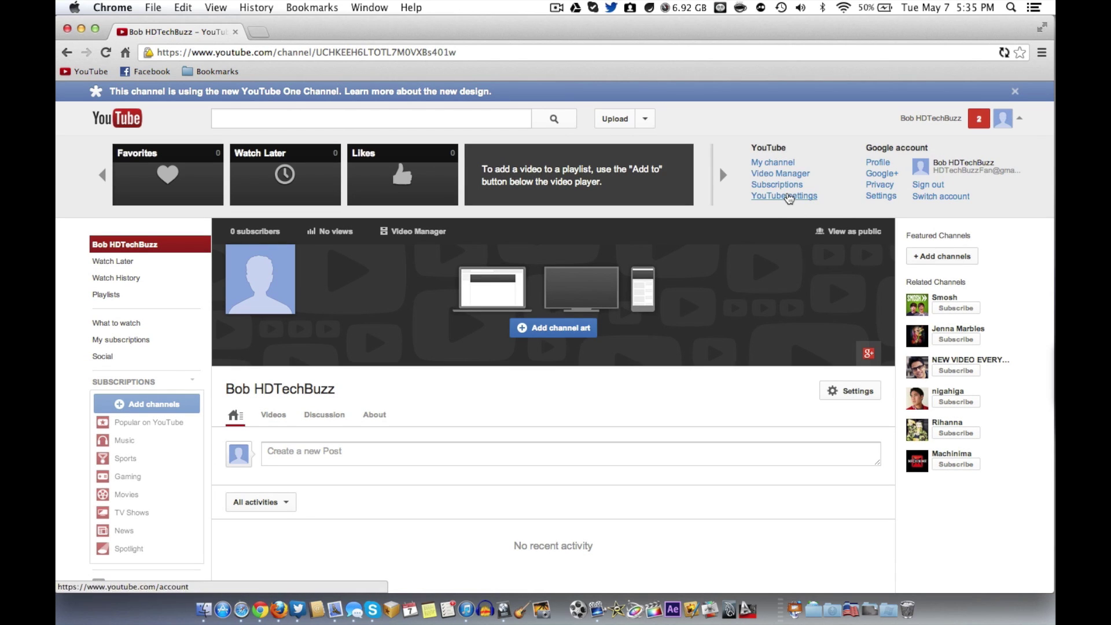
left_click(790, 197)
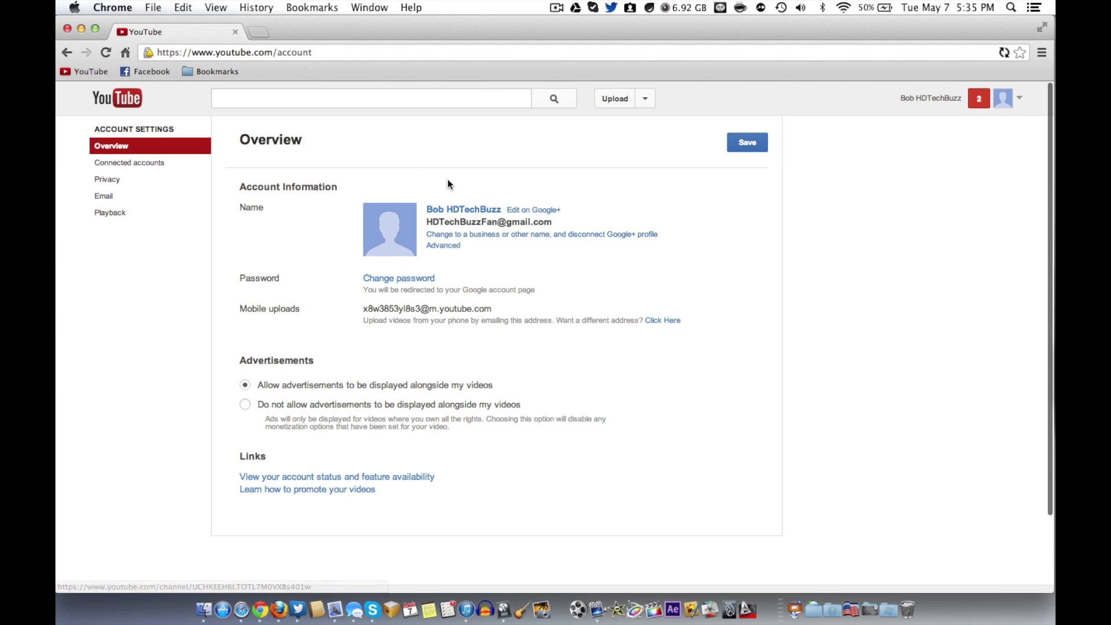
left_click(471, 237)
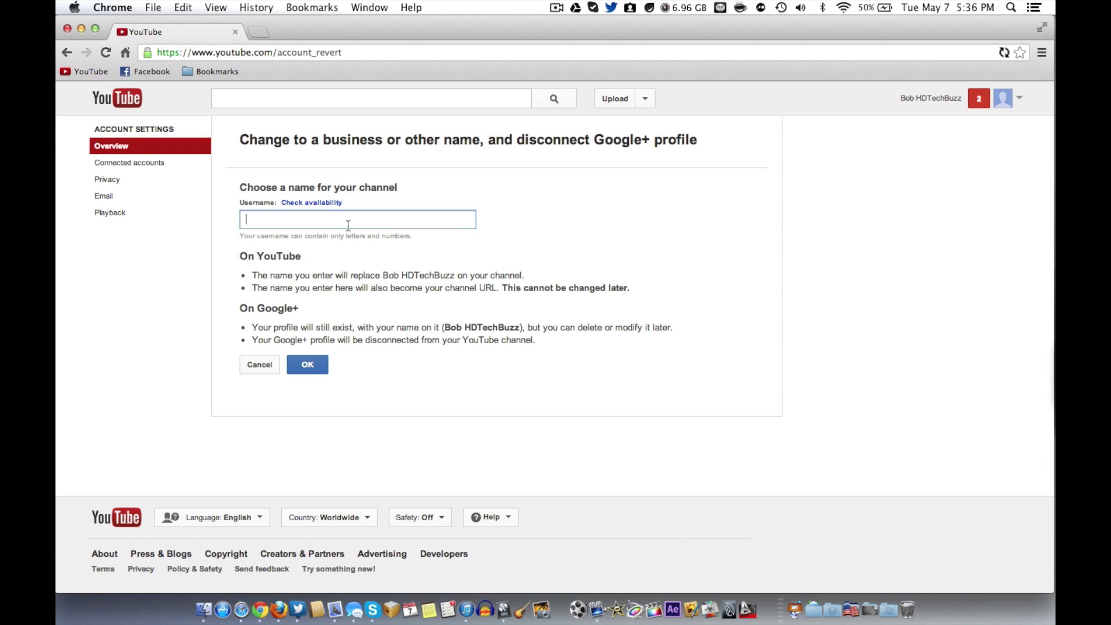
Enter the username TheHDTEchBuzFan with an added 'z', confirm it, and return to My Channel
type("TheHDTEchBuzFan")
left_click(312, 220)
type("z")
left_click(307, 369)
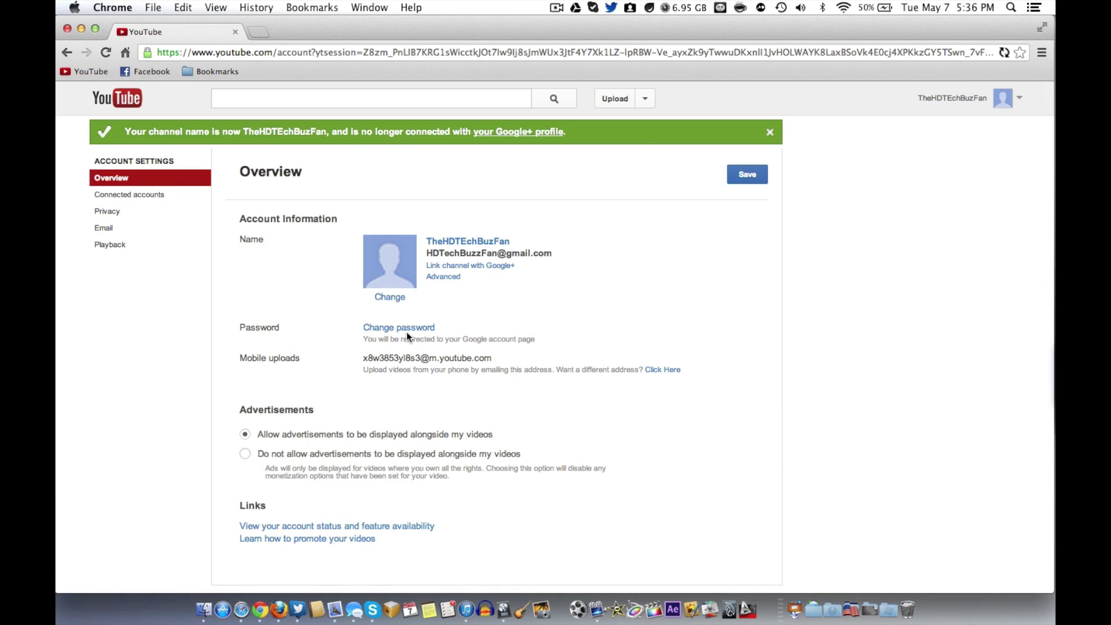
left_click(964, 98)
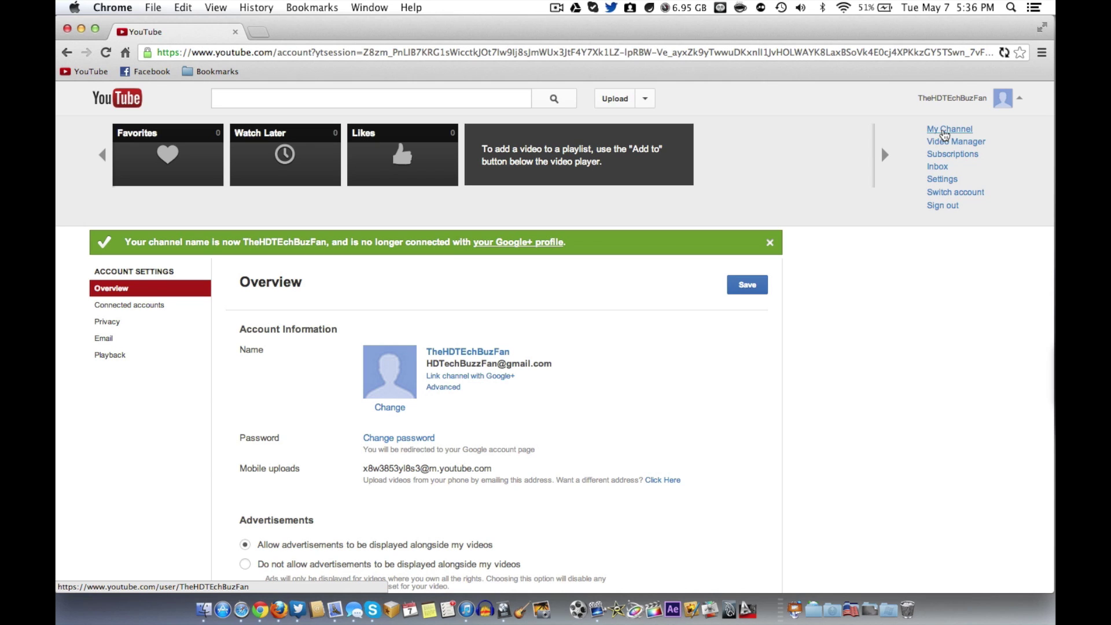
left_click(945, 130)
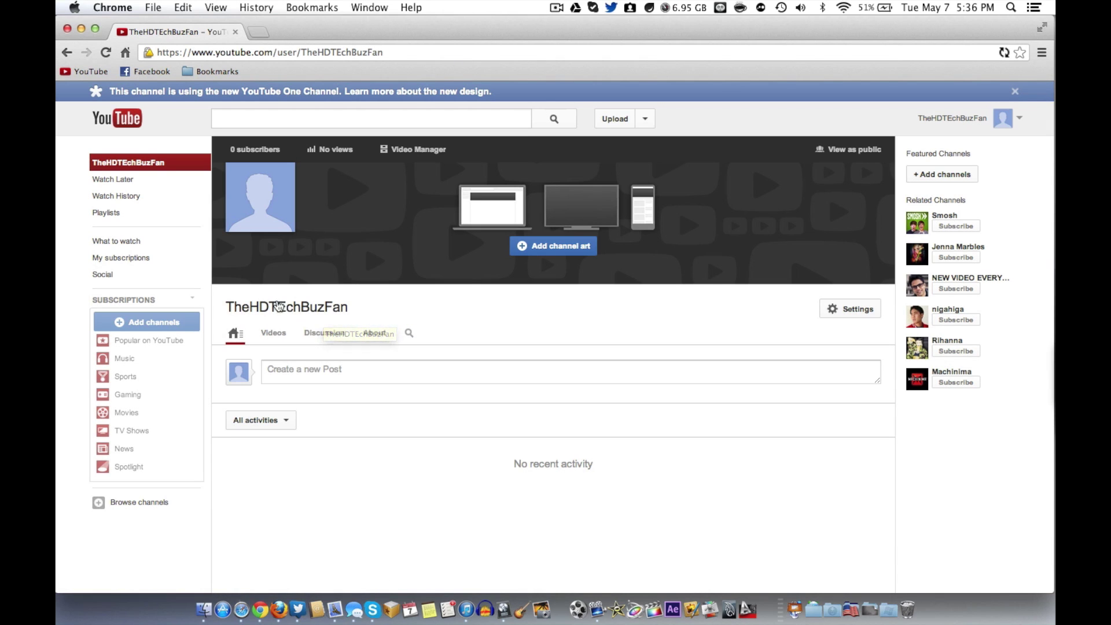
left_click(279, 219)
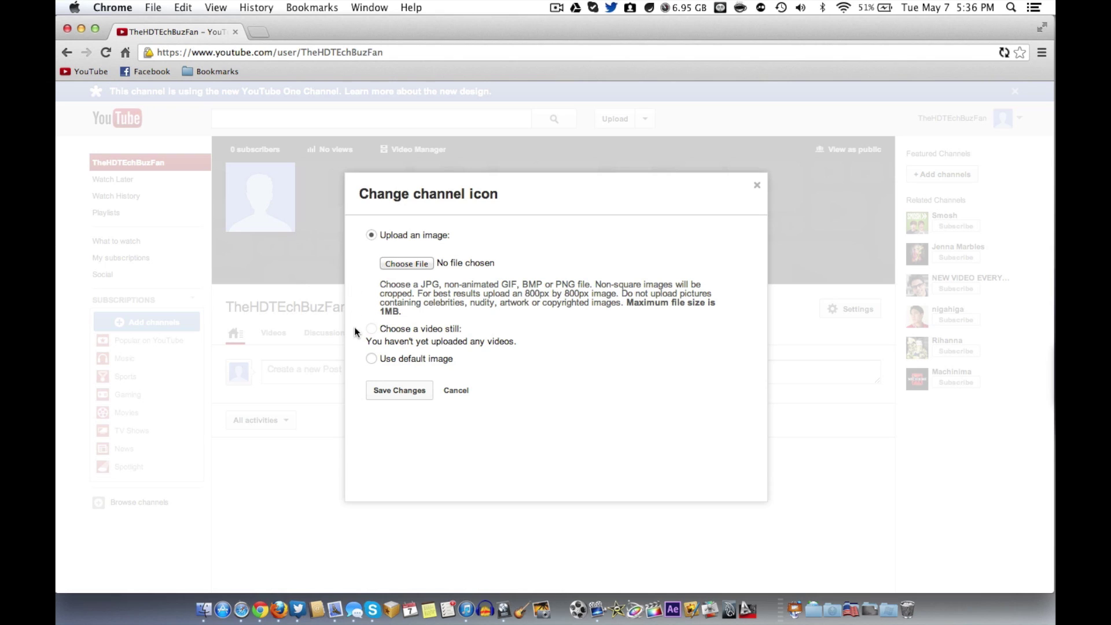
left_click(393, 355)
left_click(429, 234)
left_click(382, 359)
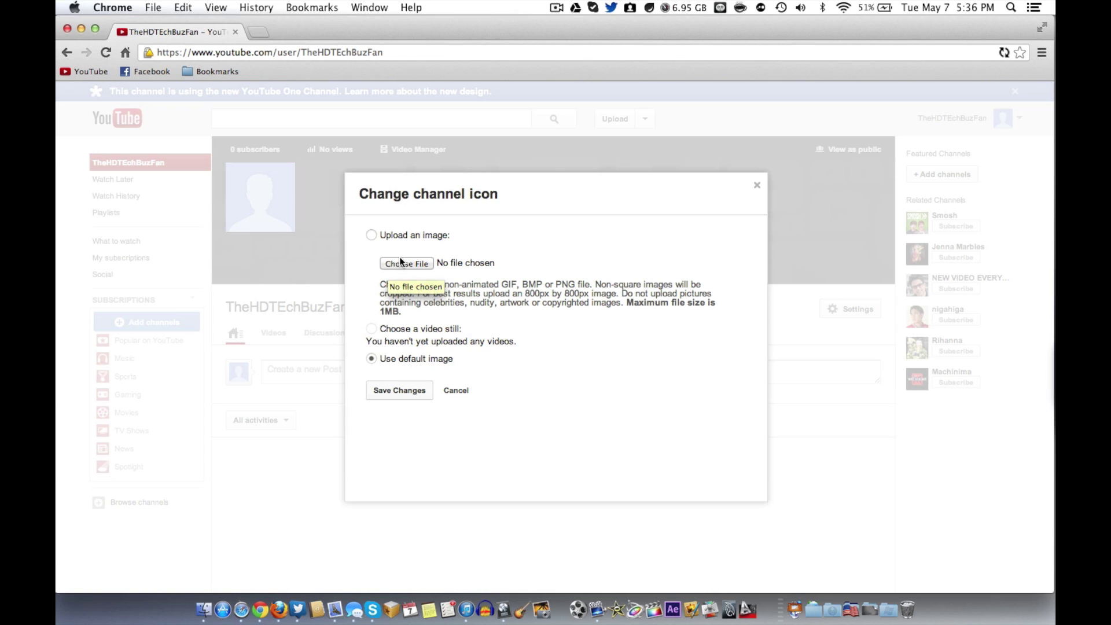
left_click(412, 234)
left_click(391, 358)
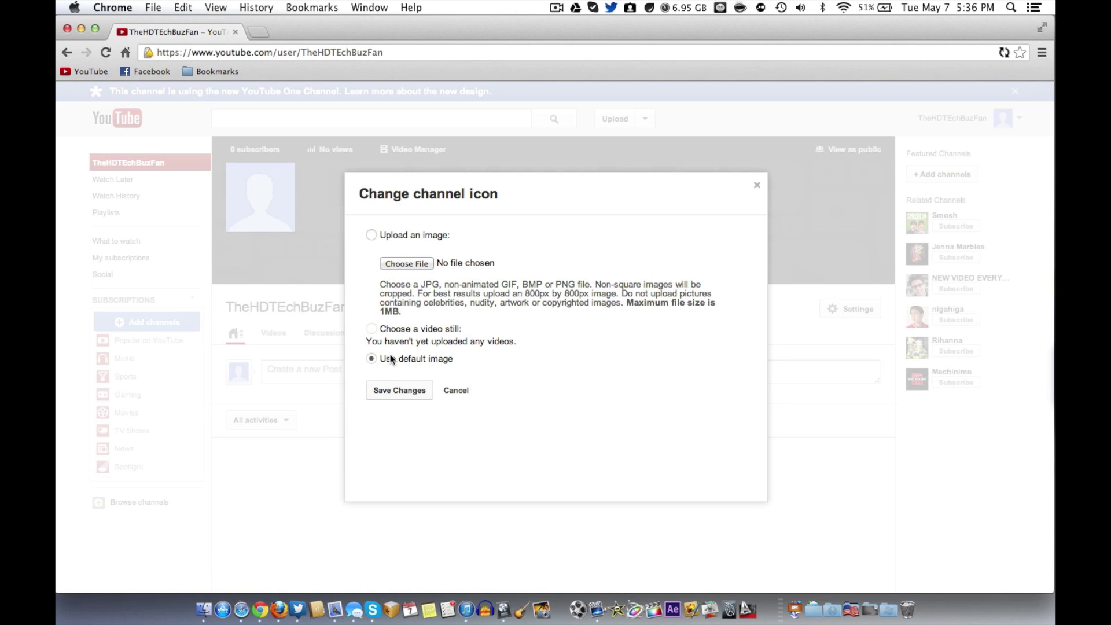
left_click(398, 390)
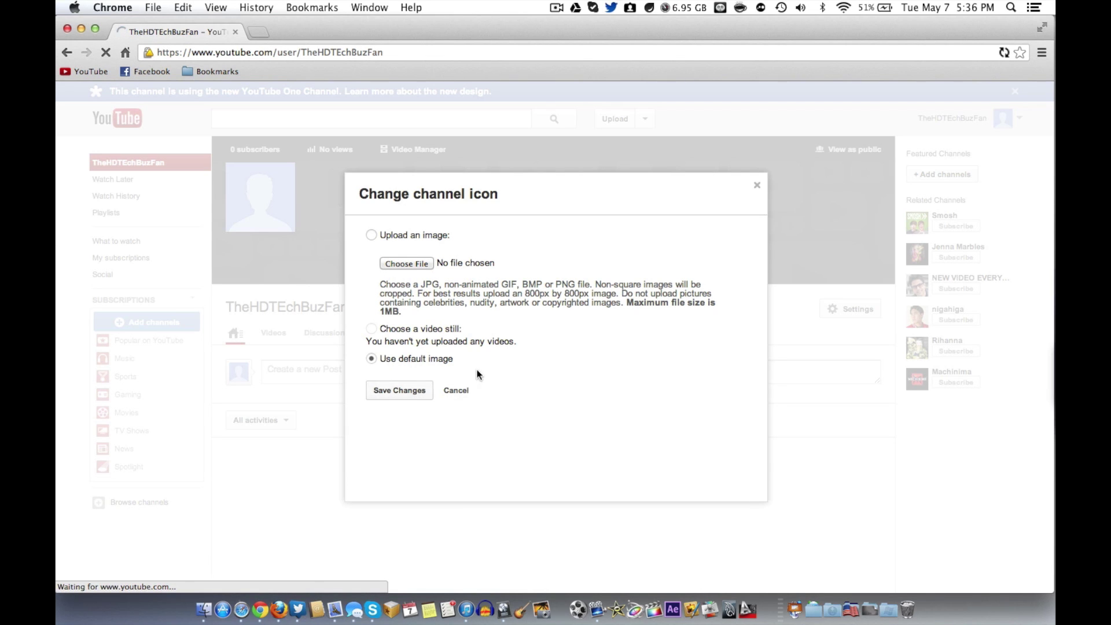
mouse_move(289, 215)
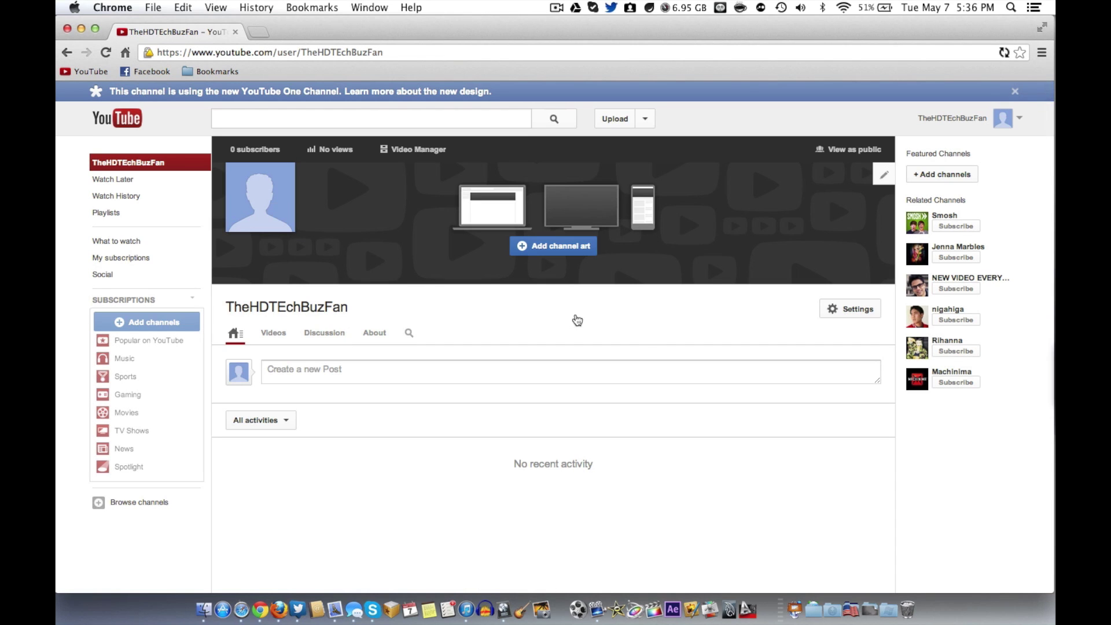
Browse the channel art Gallery for the surfer picture and check the recommended 2560 x 1440 size
left_click(553, 250)
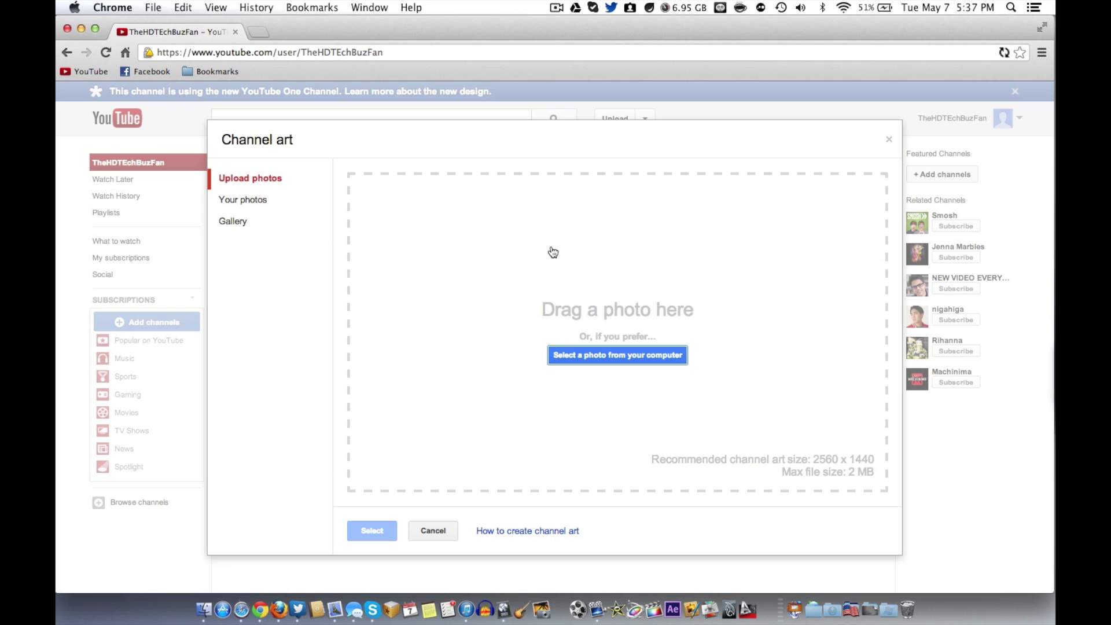
left_click(300, 201)
left_click(247, 222)
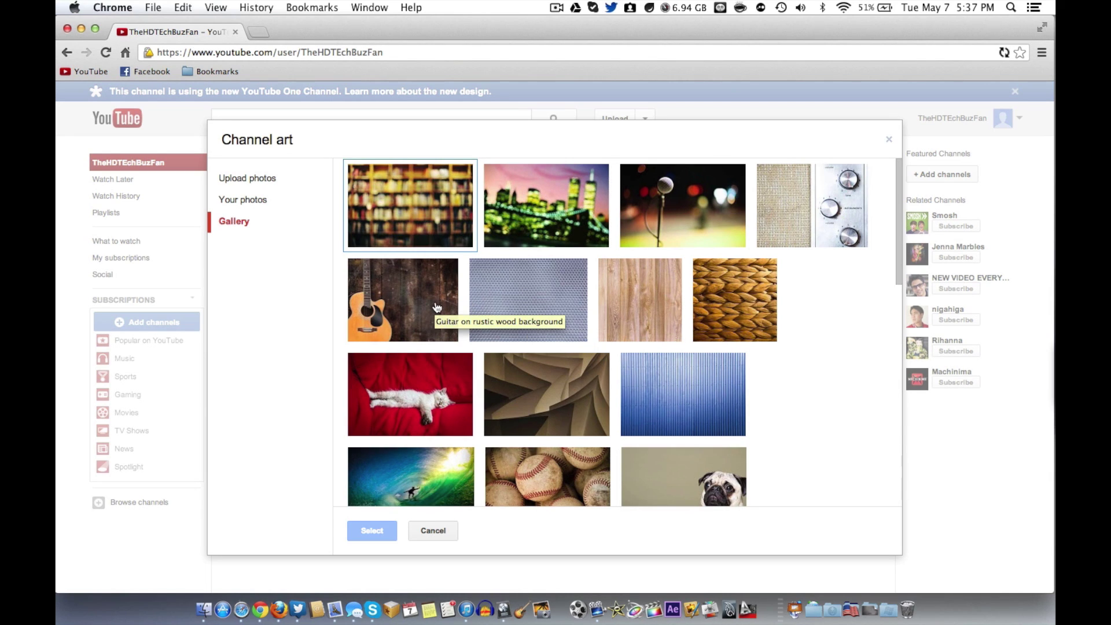
scroll(433, 353, "down", 3)
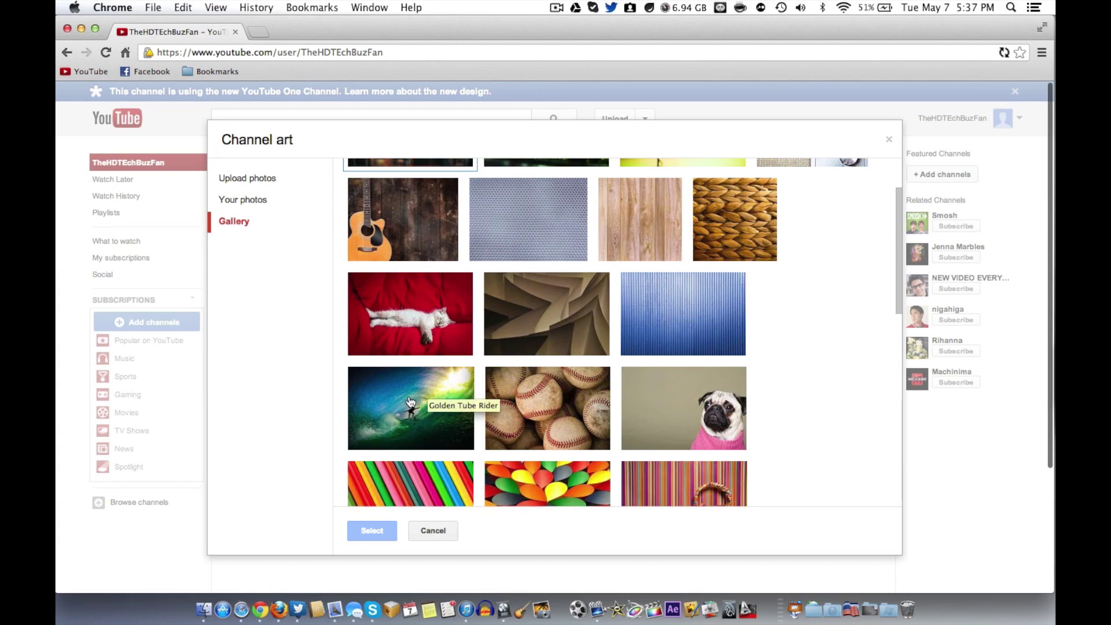
left_click(412, 403)
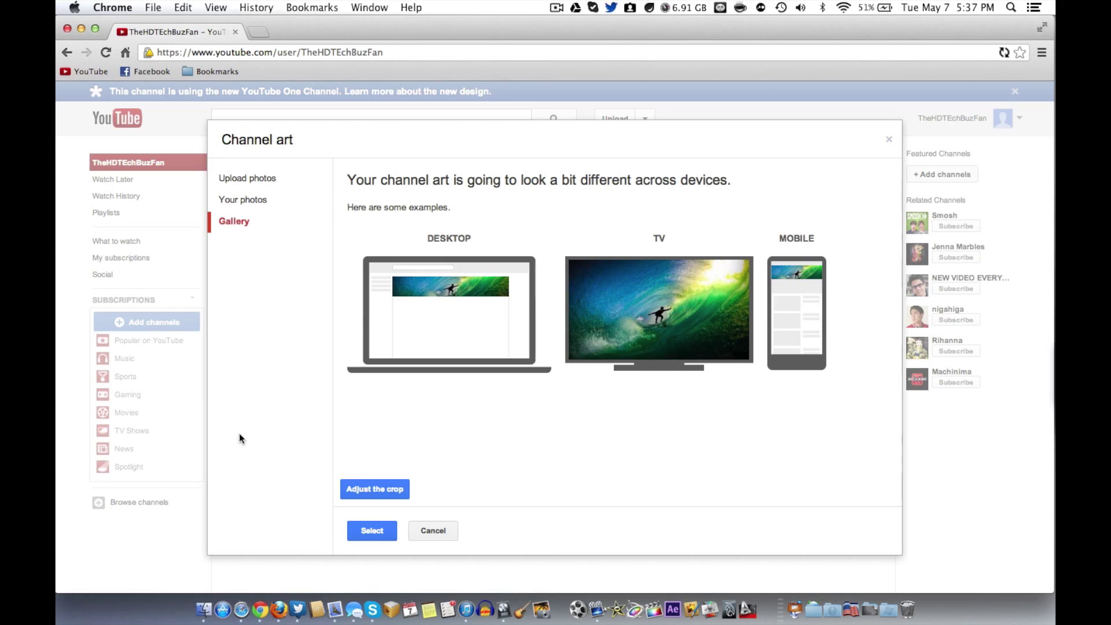
left_click(260, 188)
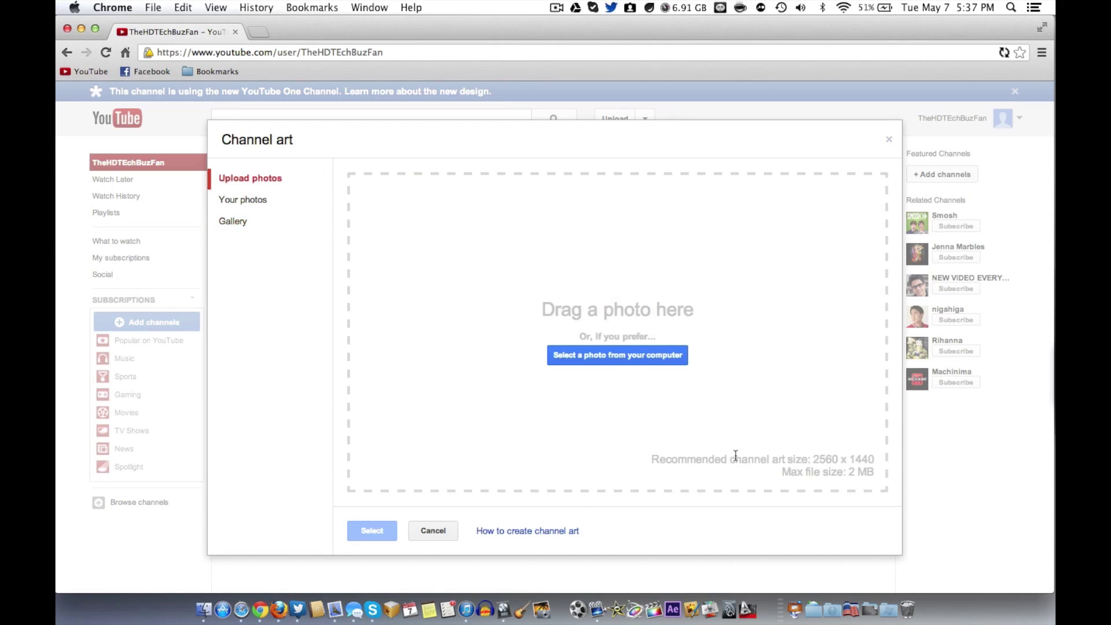
triple_click(820, 459)
left_click_drag(820, 458, 860, 458)
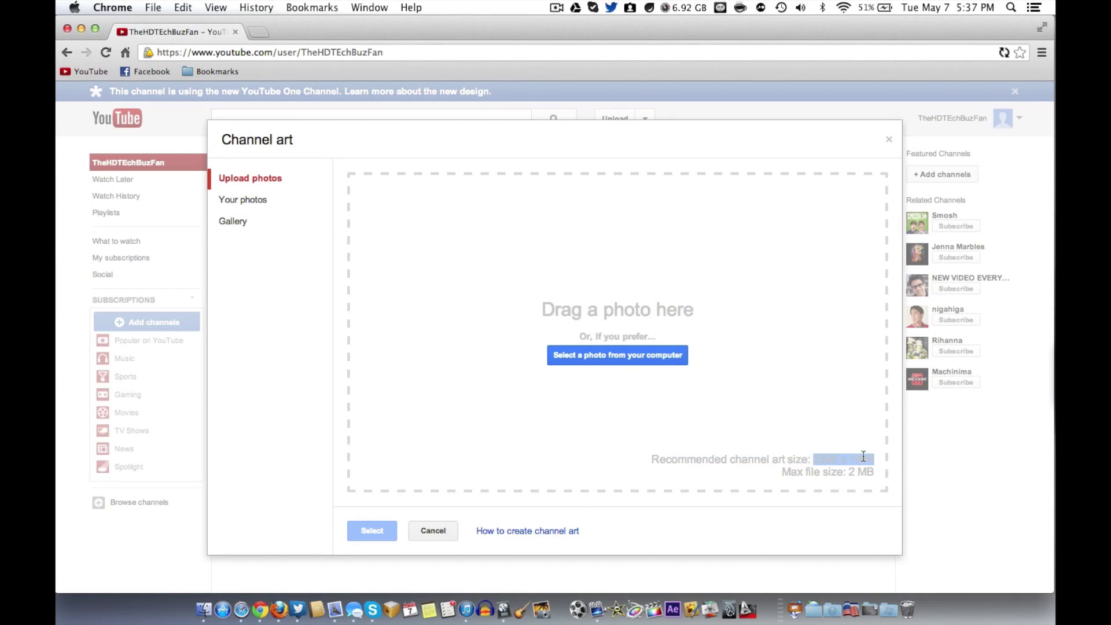
left_click(862, 456)
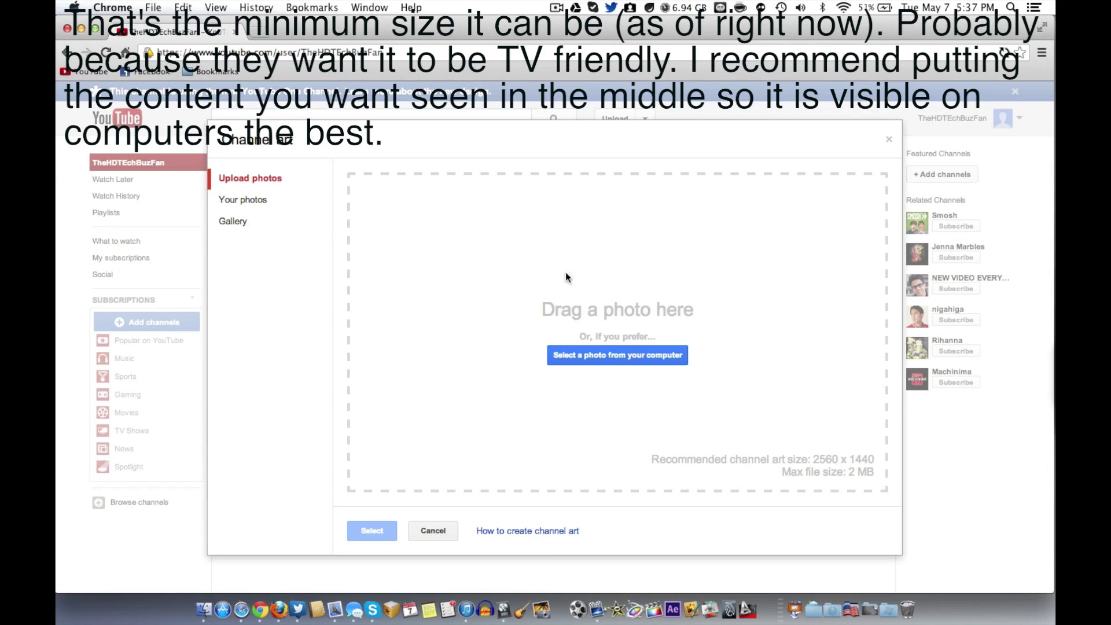
Pick the Golden Tube Rider surfer picture from the Gallery and apply it as channel art
left_click(248, 231)
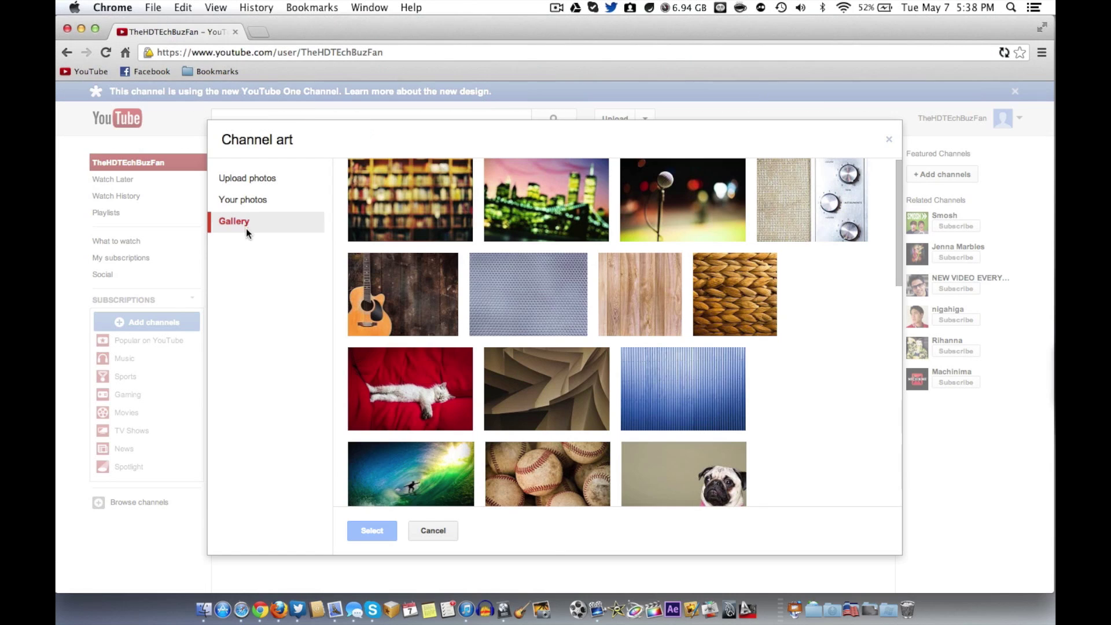
left_click(382, 454)
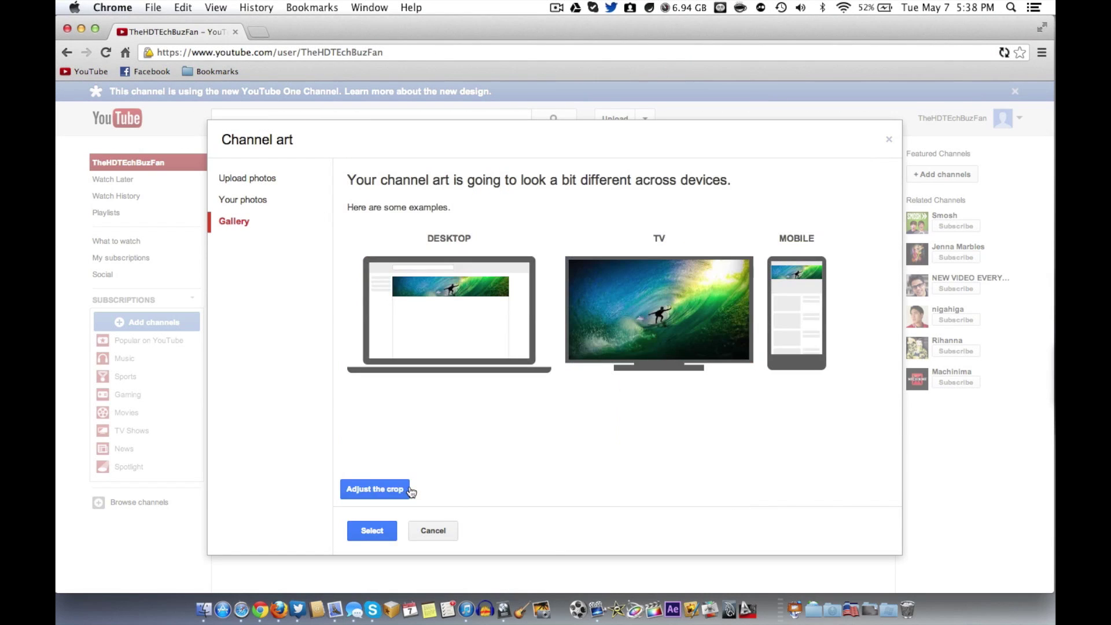
left_click(381, 531)
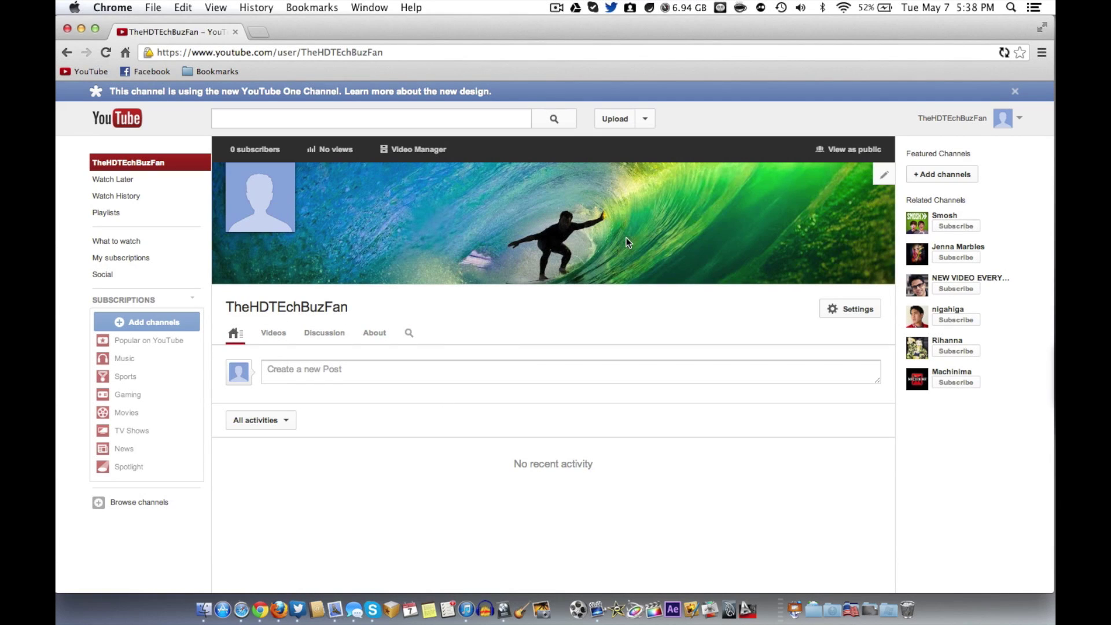
mouse_move(920, 201)
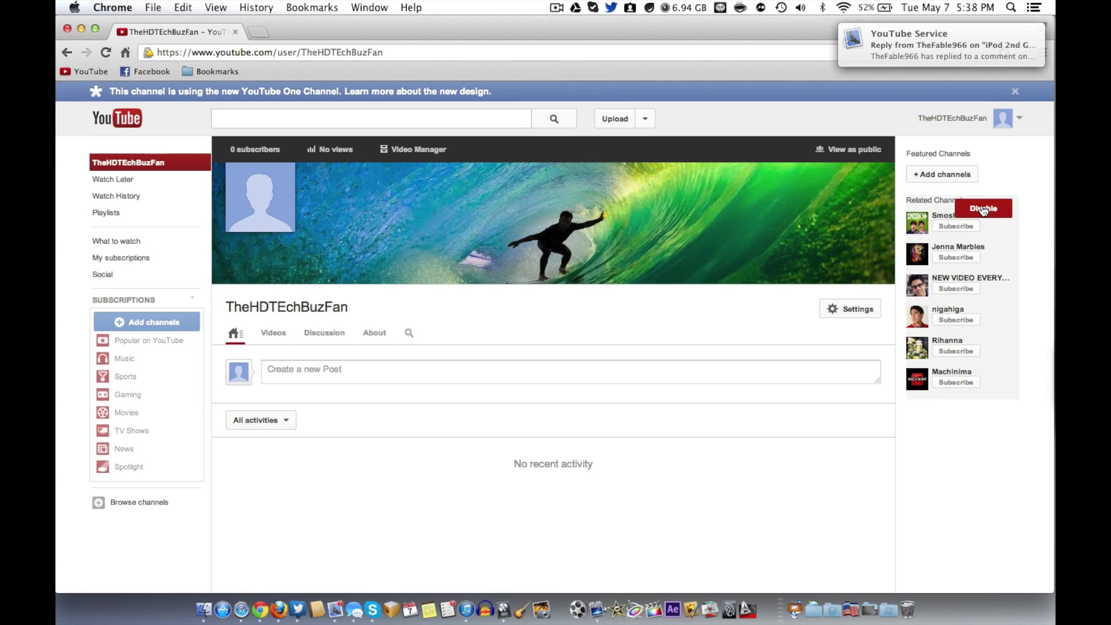
Disable the Related Channels list and start adding featured channels
left_click(982, 209)
left_click(978, 317)
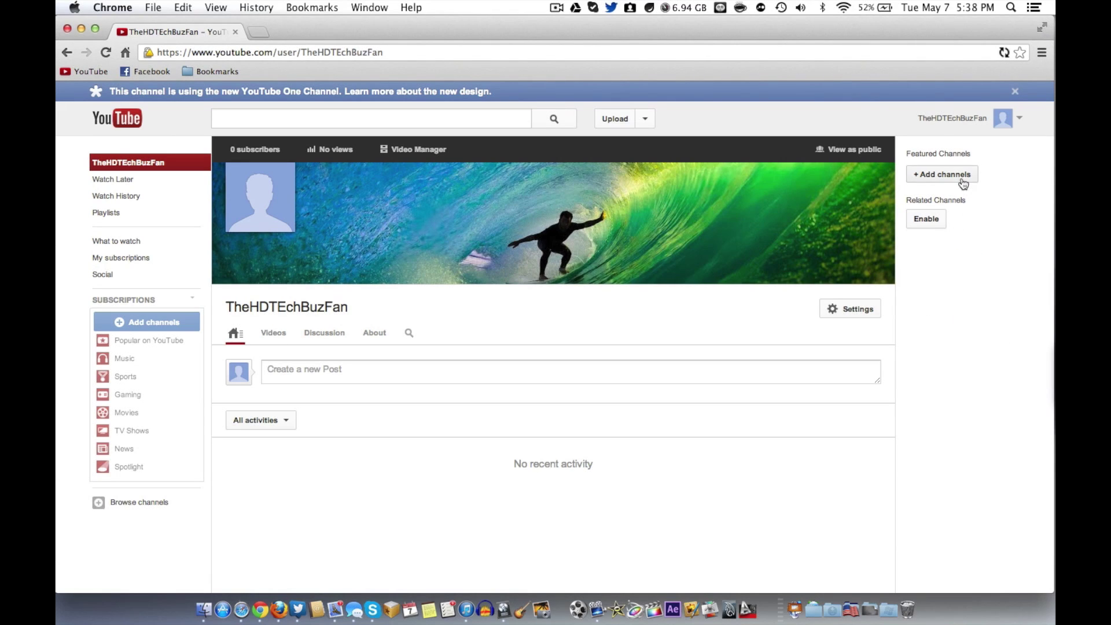
left_click(929, 173)
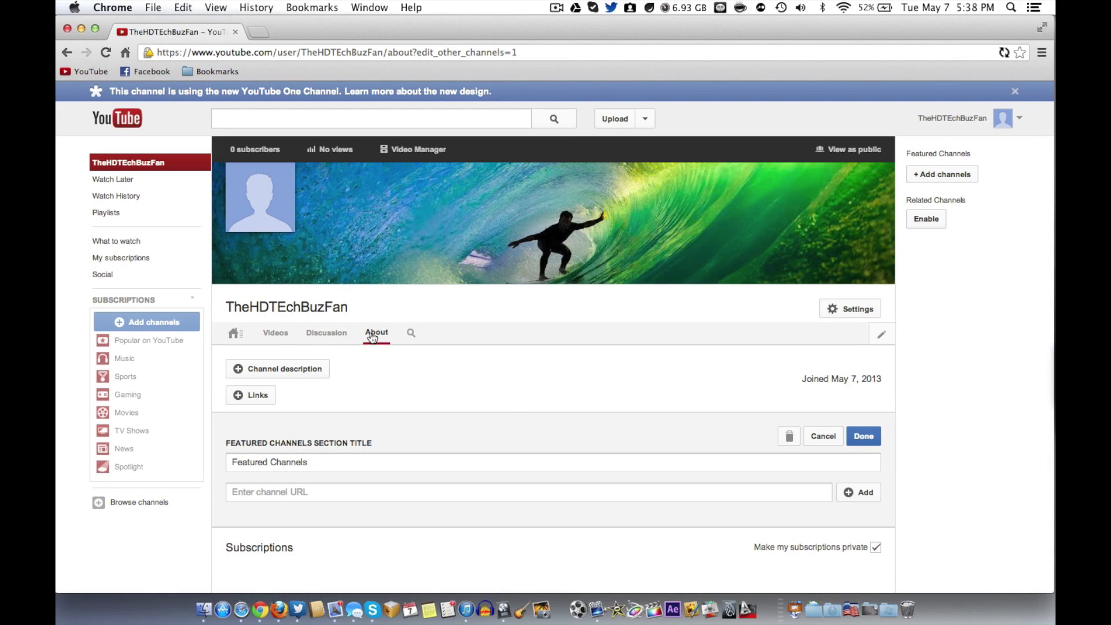
Return to the channel's home feed and open the channel settings
left_click(241, 307)
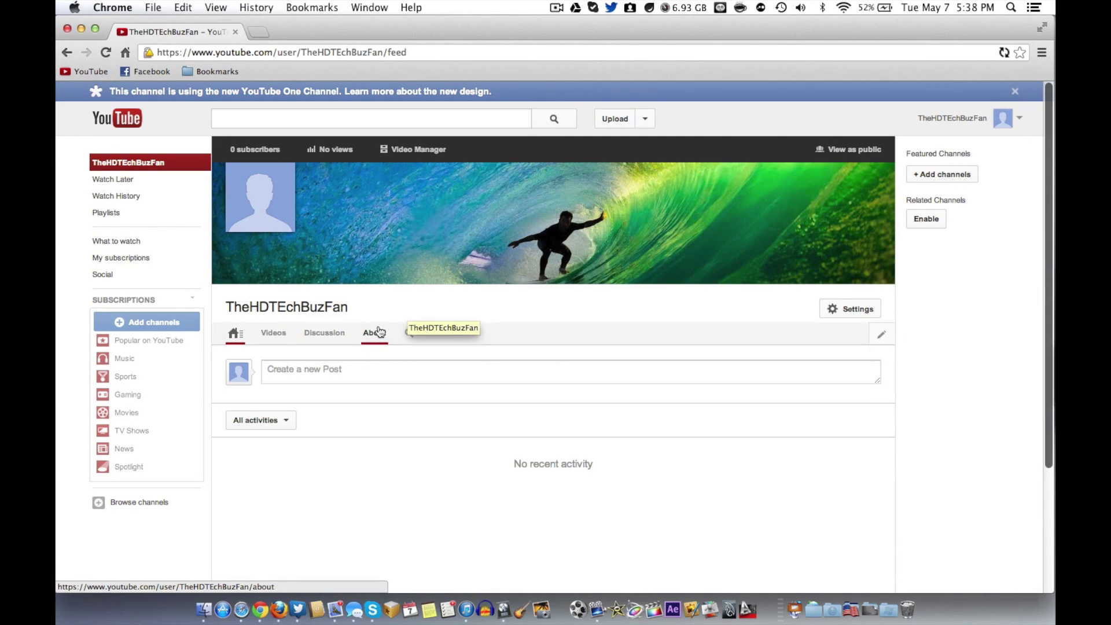
left_click(273, 333)
left_click(233, 335)
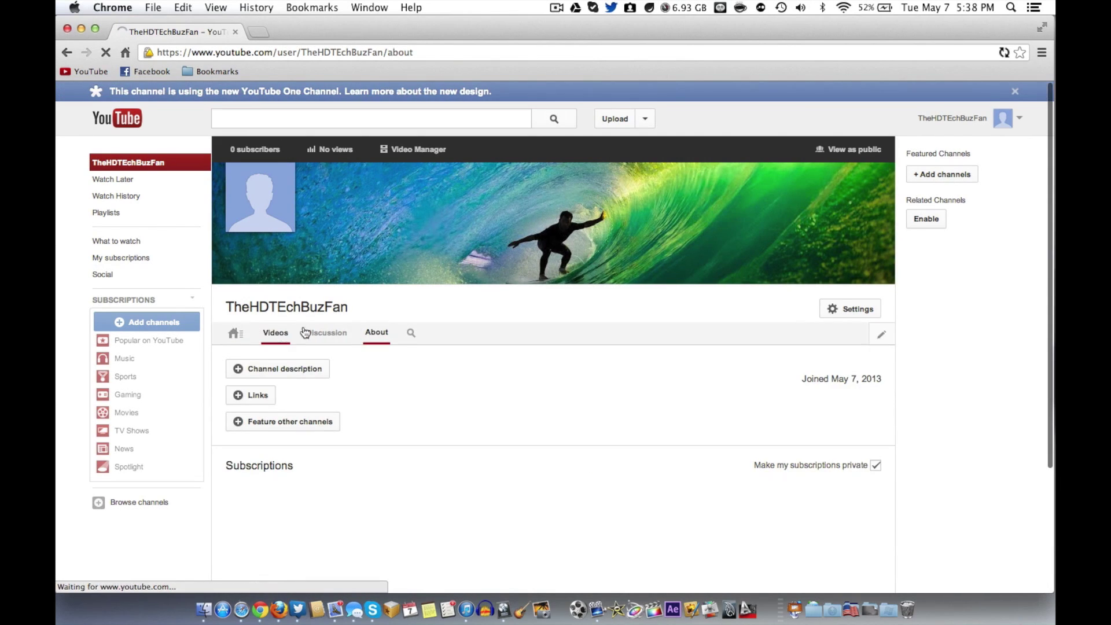
left_click(843, 310)
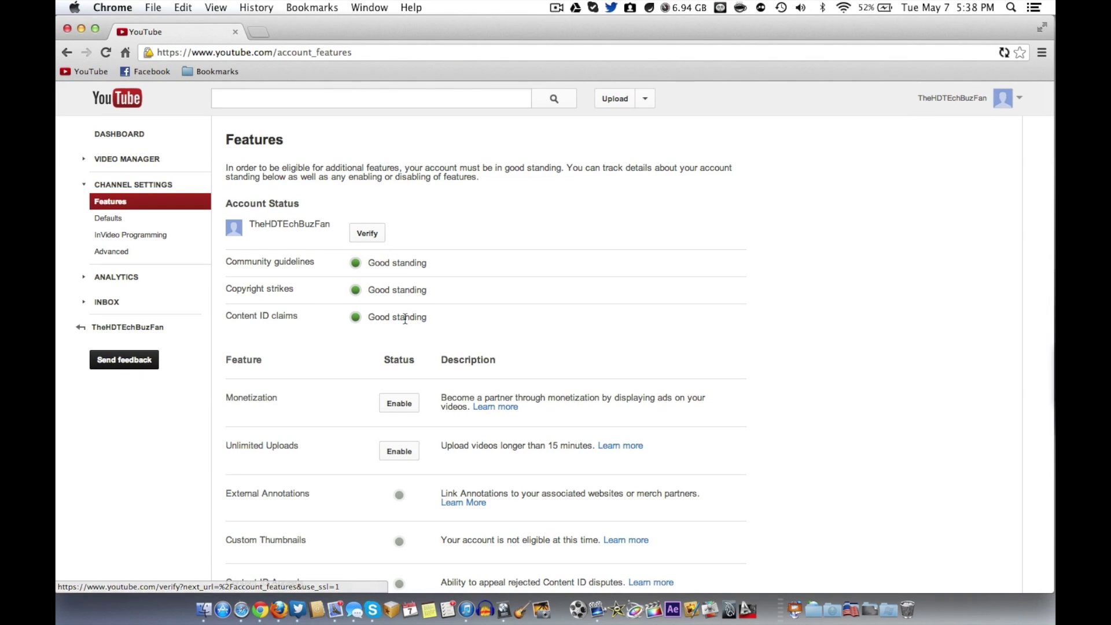
Review the Features page statuses, then show the channel's still-empty Videos tab
scroll(387, 435, "down", 4)
scroll(387, 435, "up", 2)
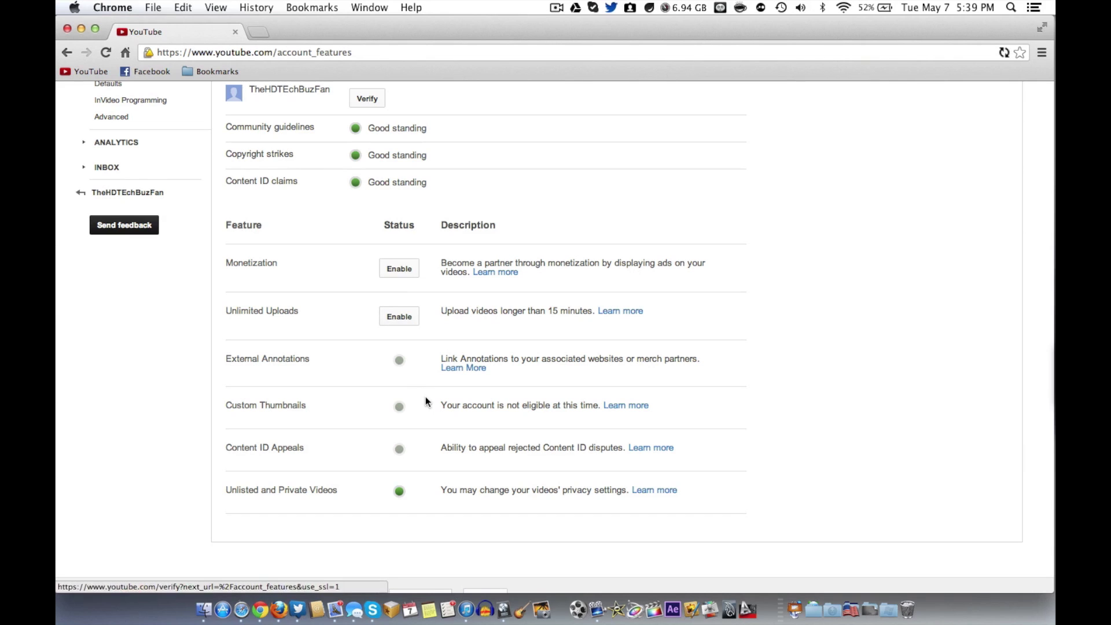
scroll(113, 225, "up", 3)
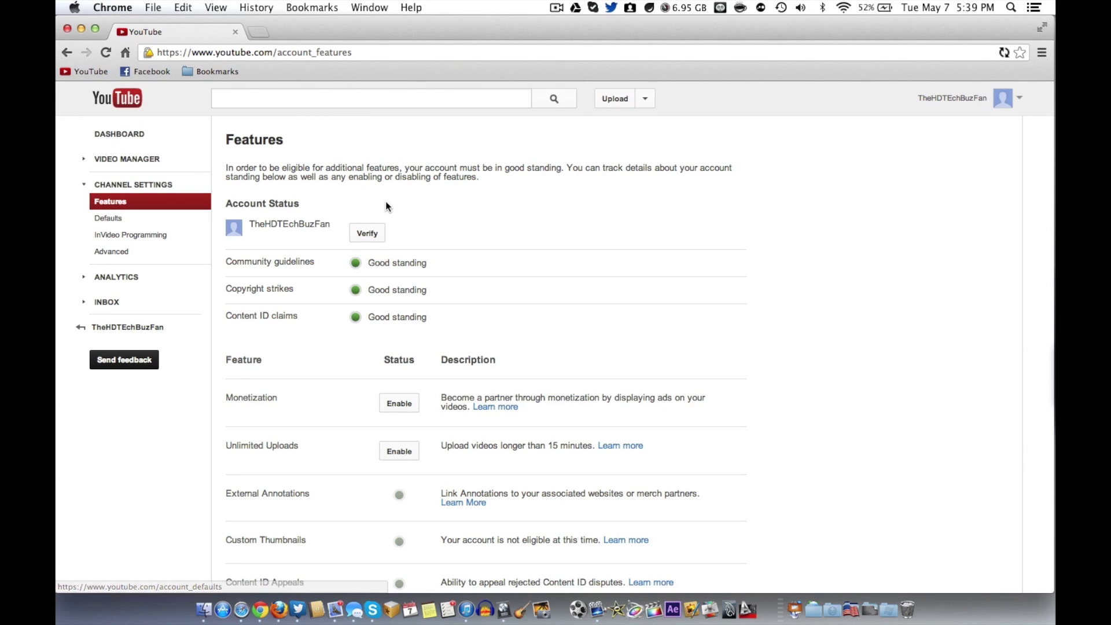
left_click(320, 223)
left_click(275, 334)
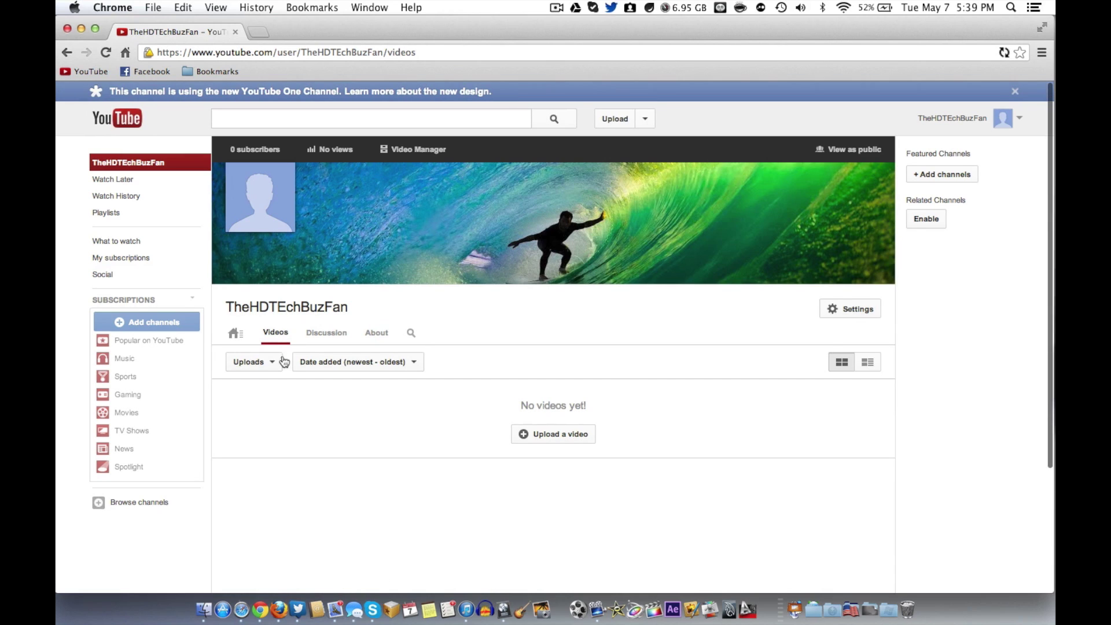
Post the comment 'THis channel ricks' in the channel Discussion, then open the About section
scroll(286, 376, "down", 2)
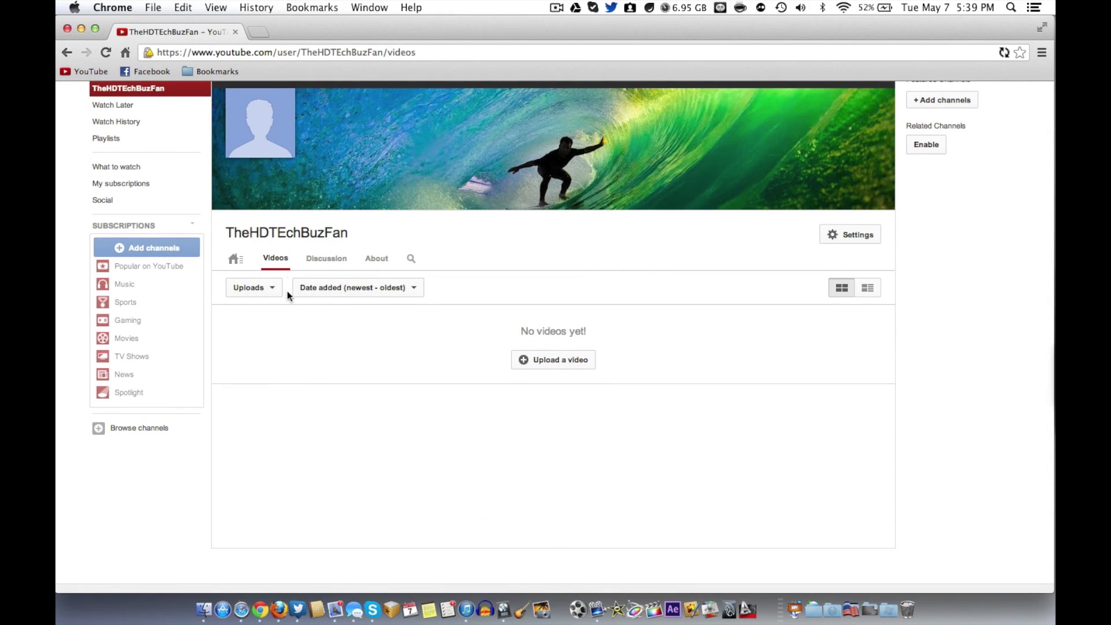
left_click(327, 258)
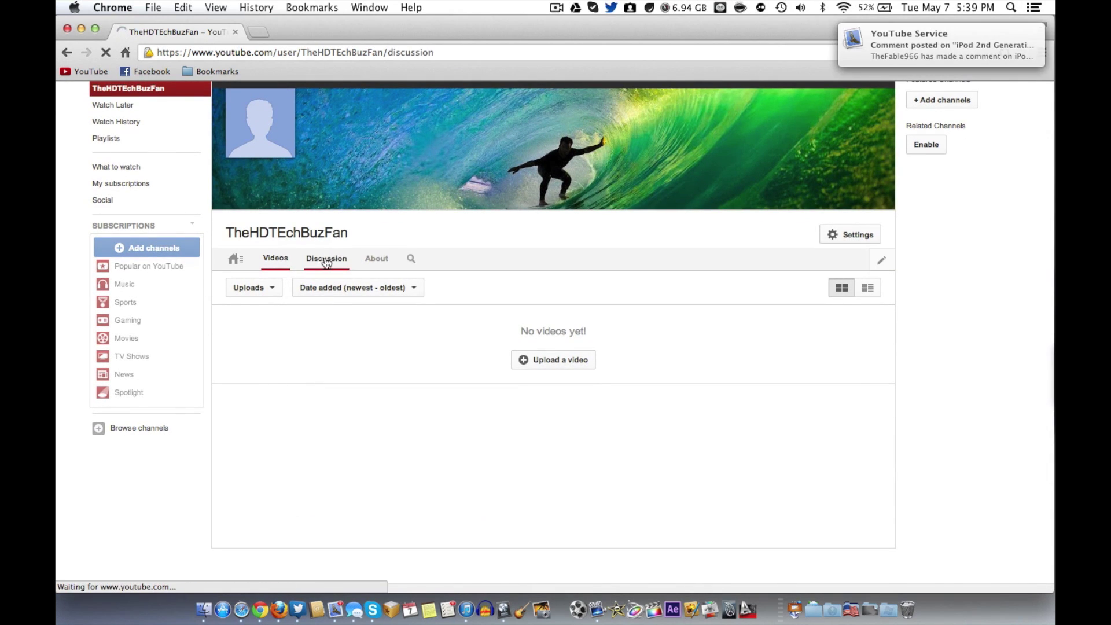
left_click(318, 375)
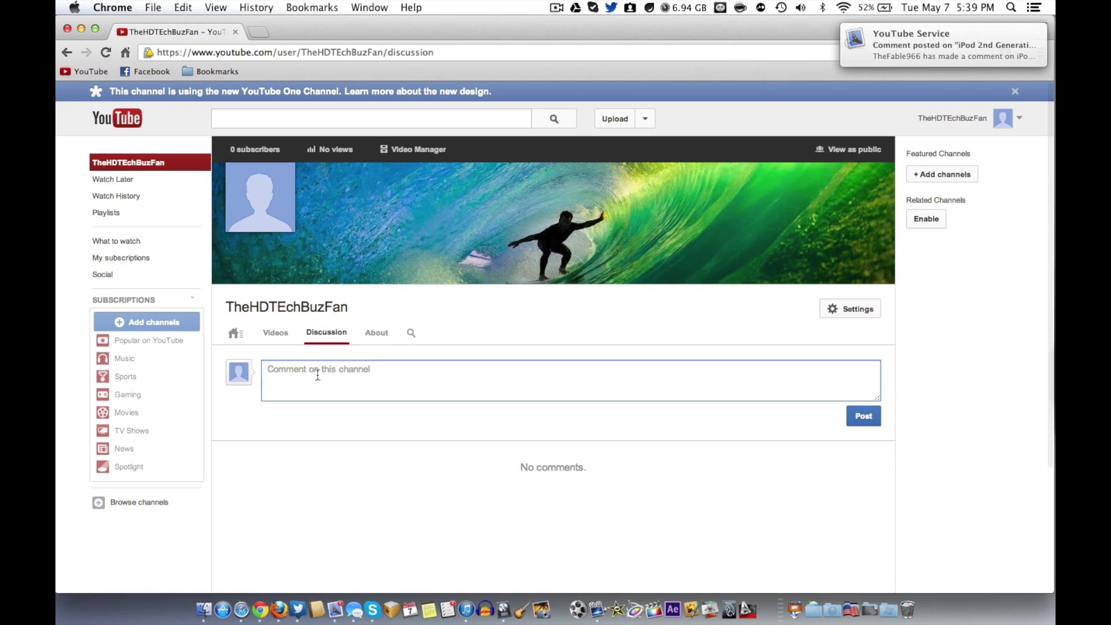
type("THis channel ricks")
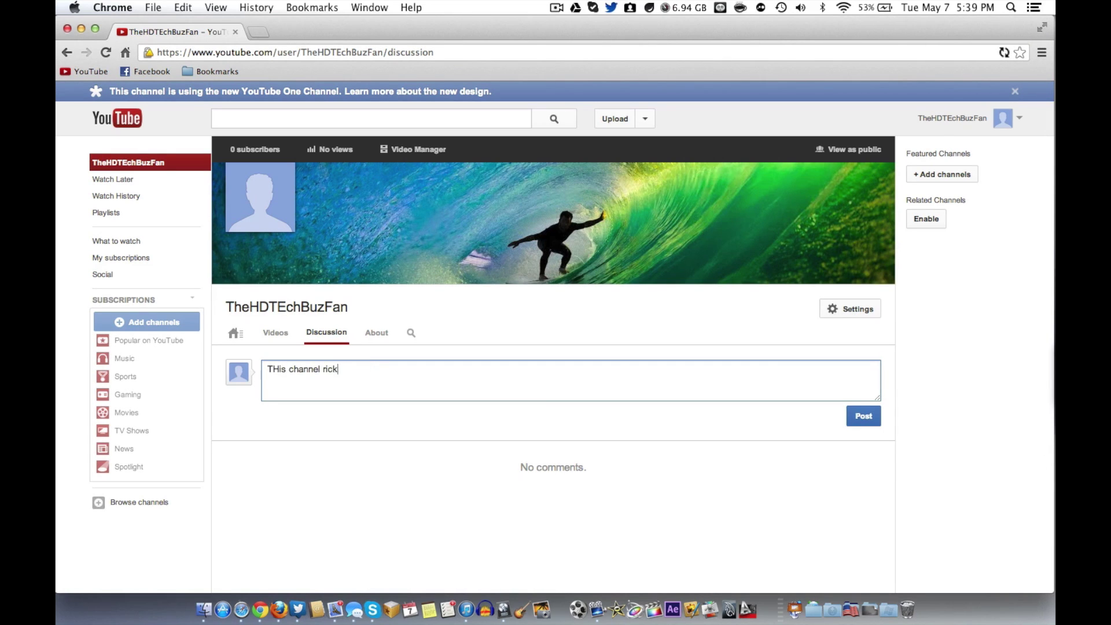
key("Return")
left_click_drag(422, 392, 412, 372)
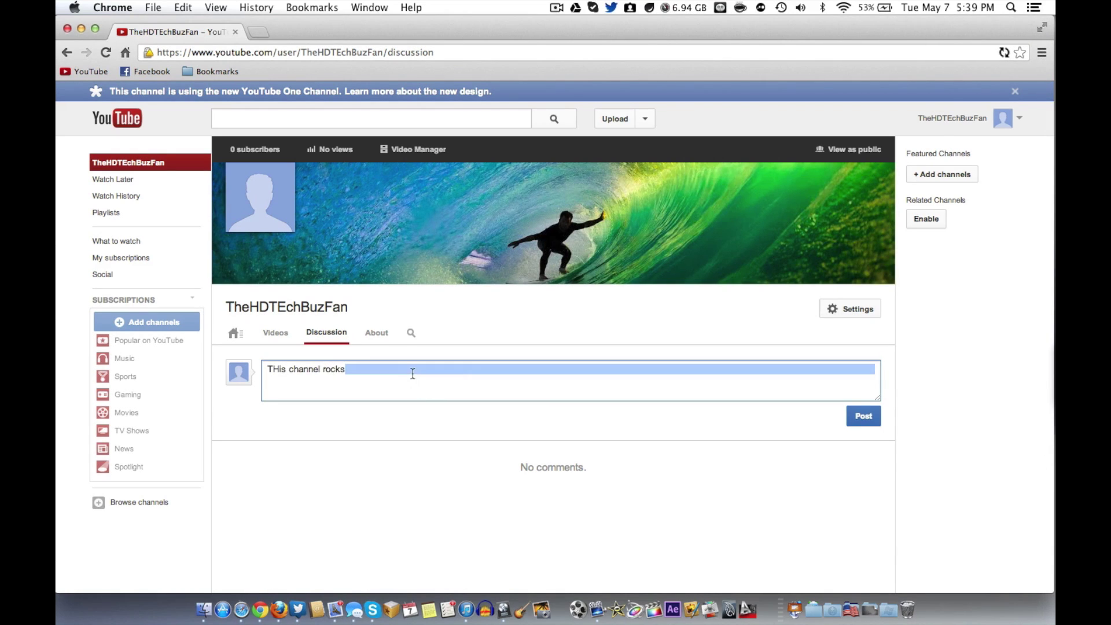
left_click(670, 380)
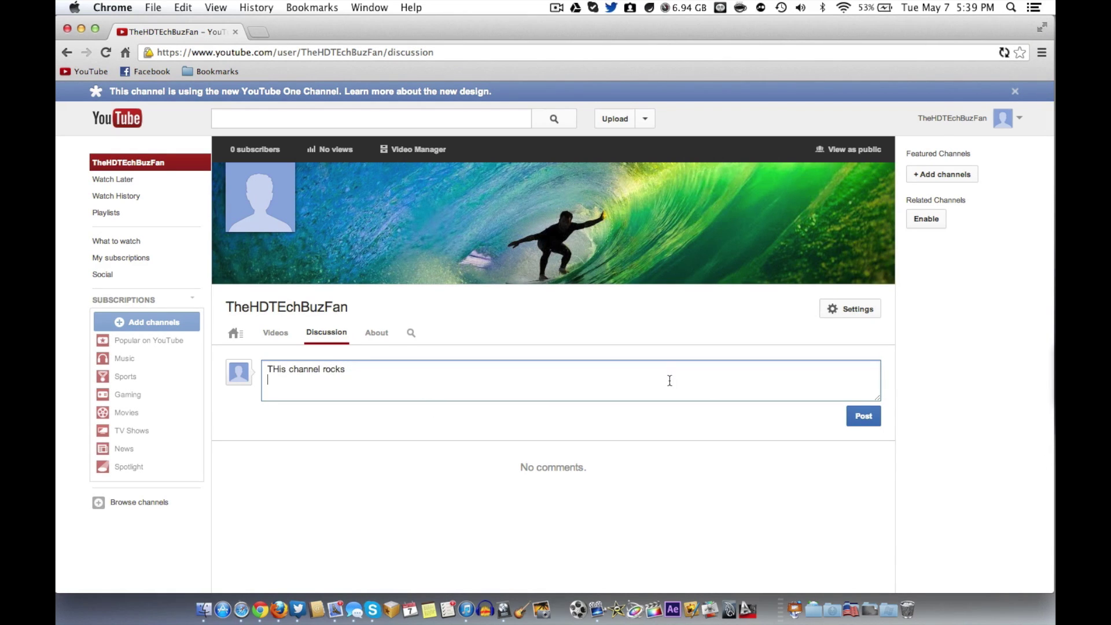
left_click(362, 369)
left_click(862, 417)
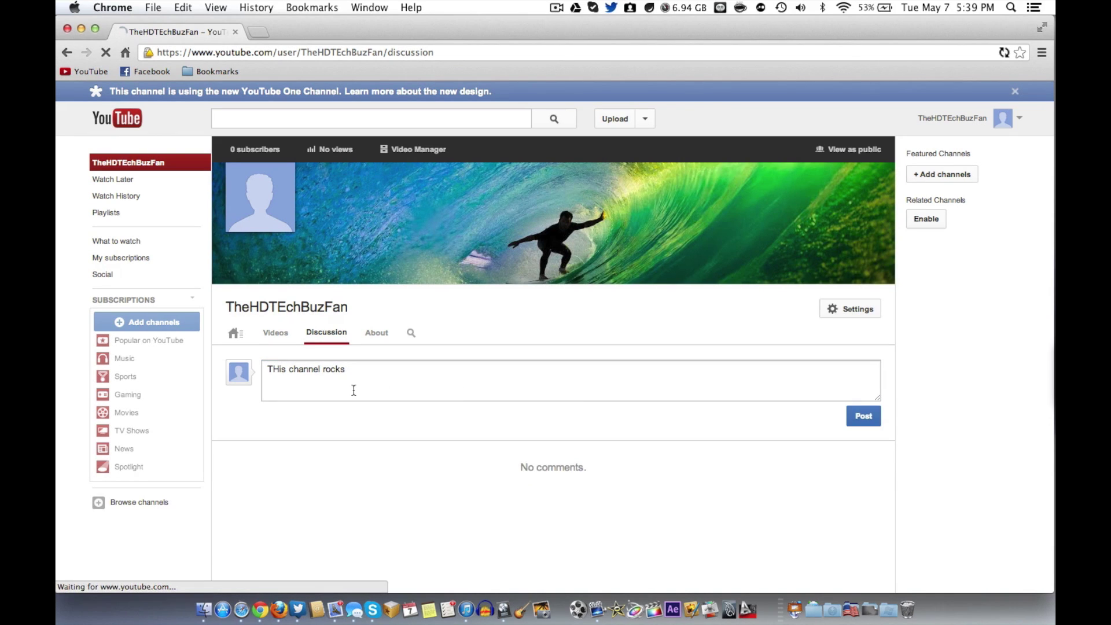
left_click(377, 335)
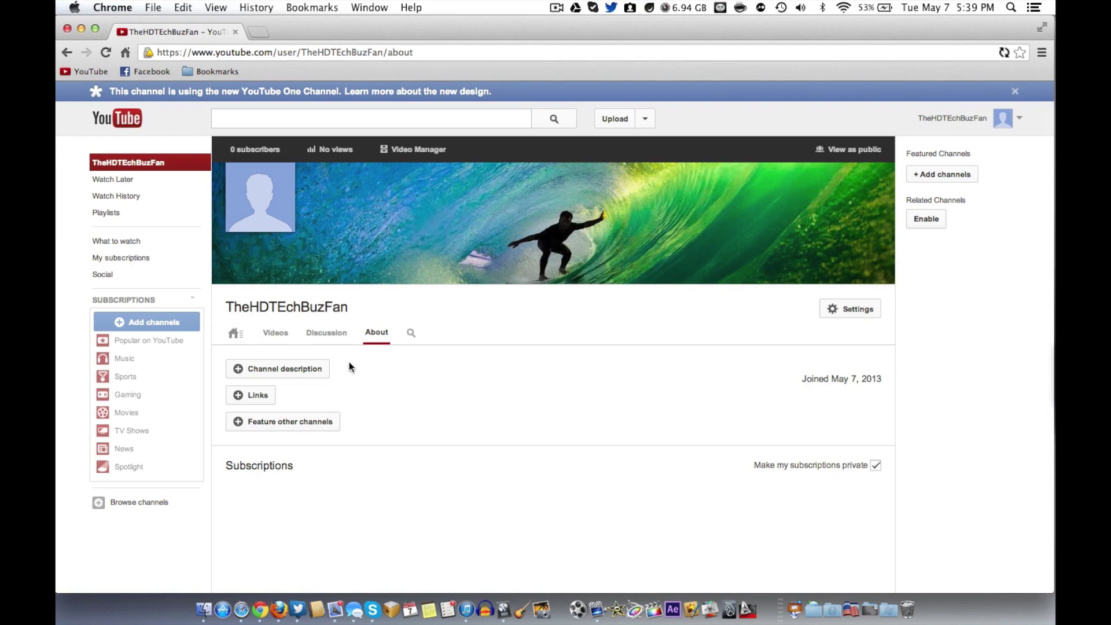
Enter and save the channel description 'I love to vlog', then open the Links editor
left_click(295, 371)
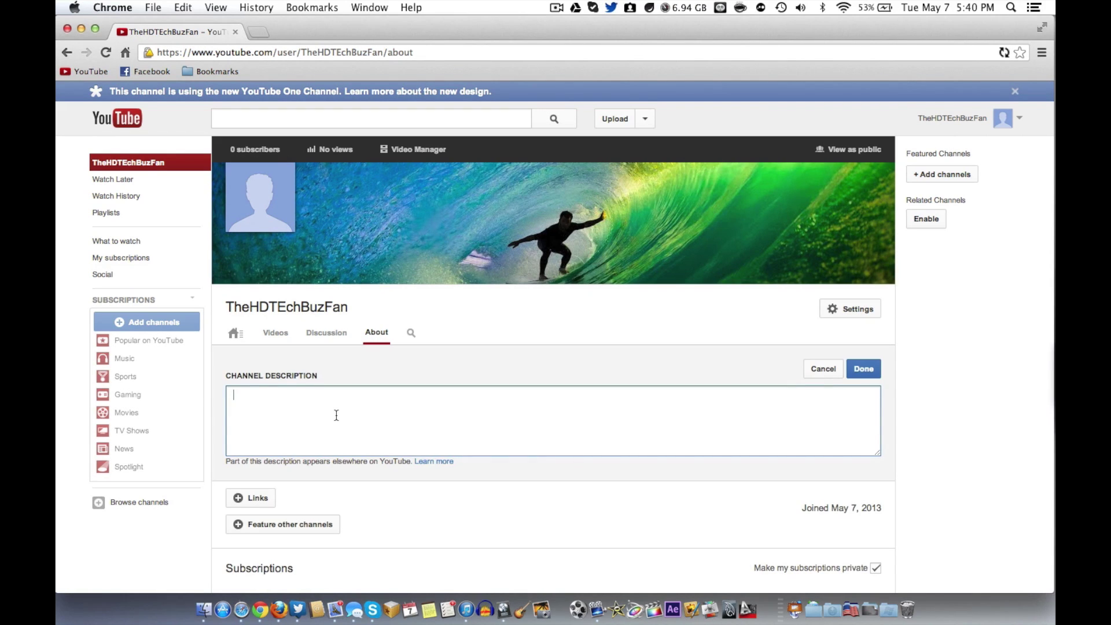
type("I love to vlog")
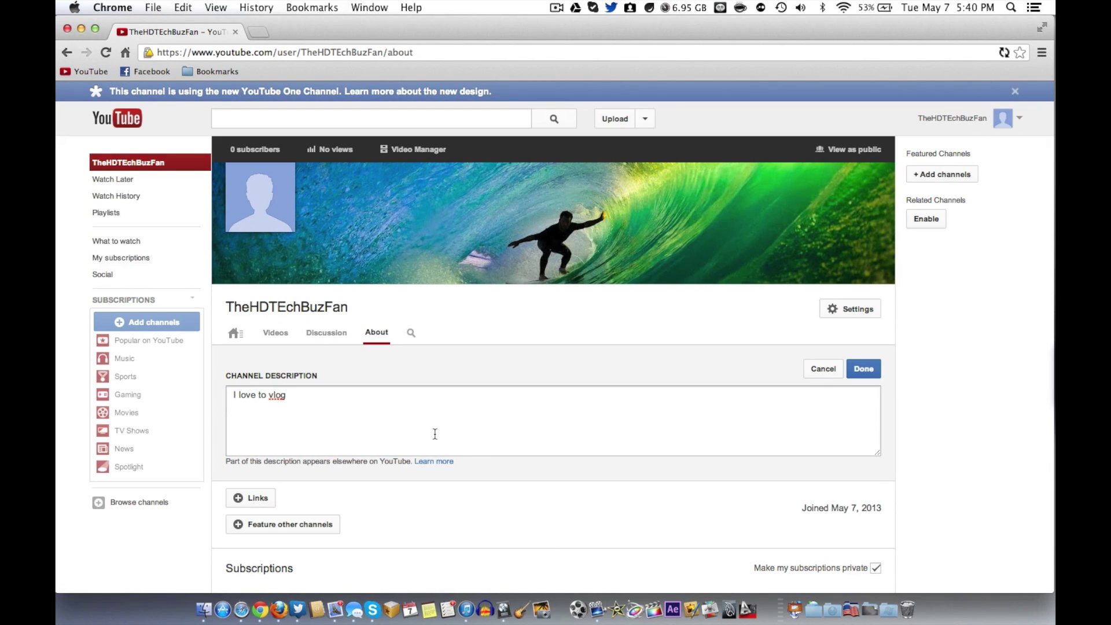
left_click(251, 498)
scroll(251, 359, "down", 2)
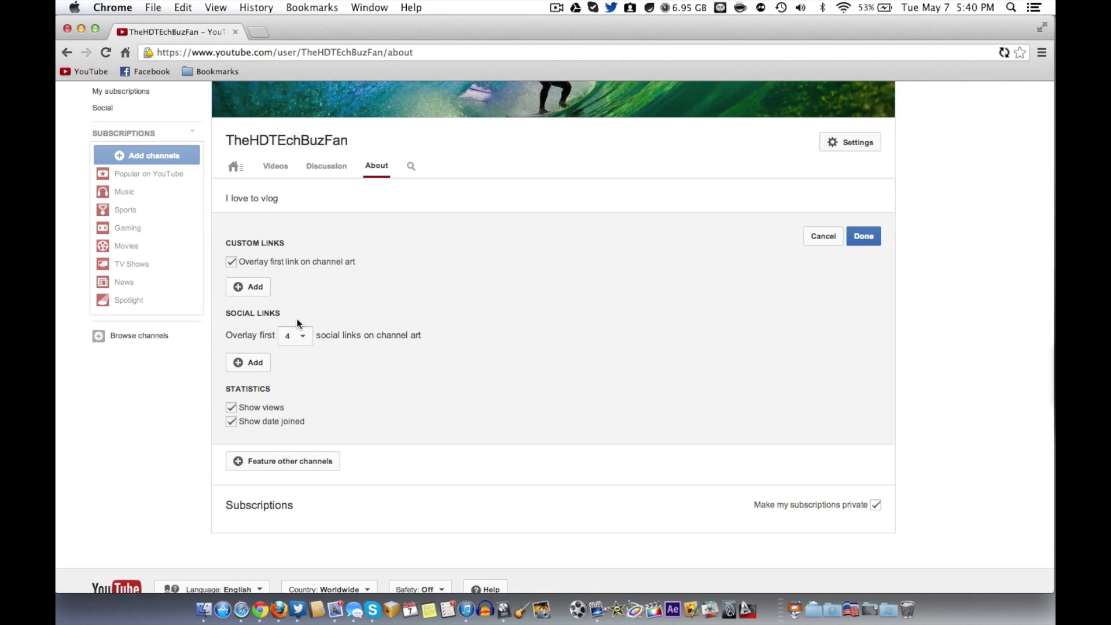
Keep four social links overlaid on the channel art and add a new social link entry
left_click(295, 342)
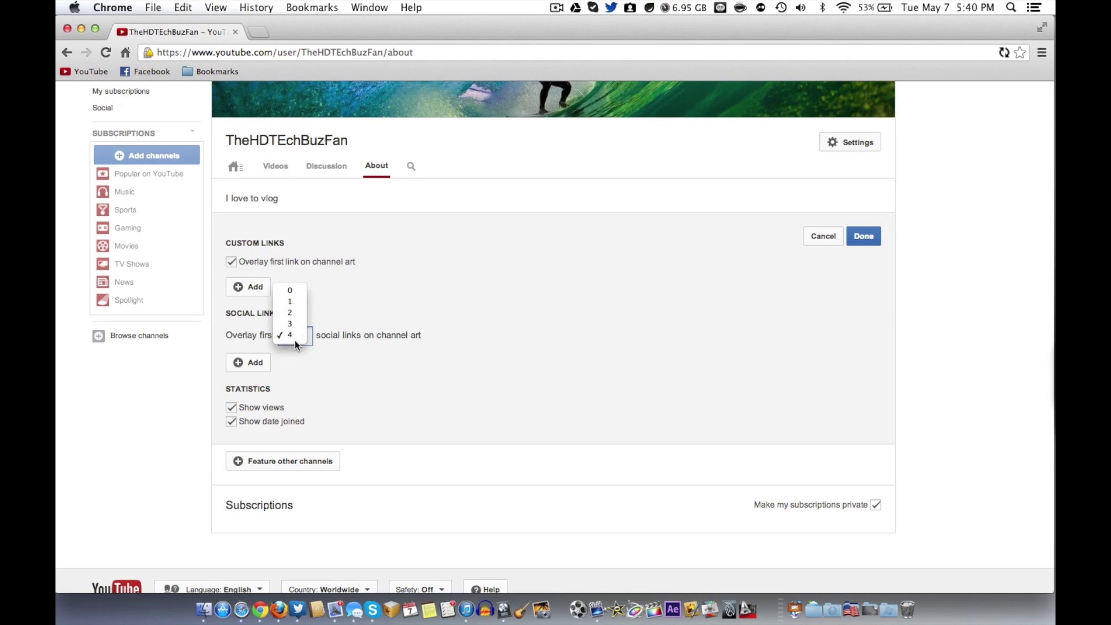
left_click(295, 338)
left_click(263, 363)
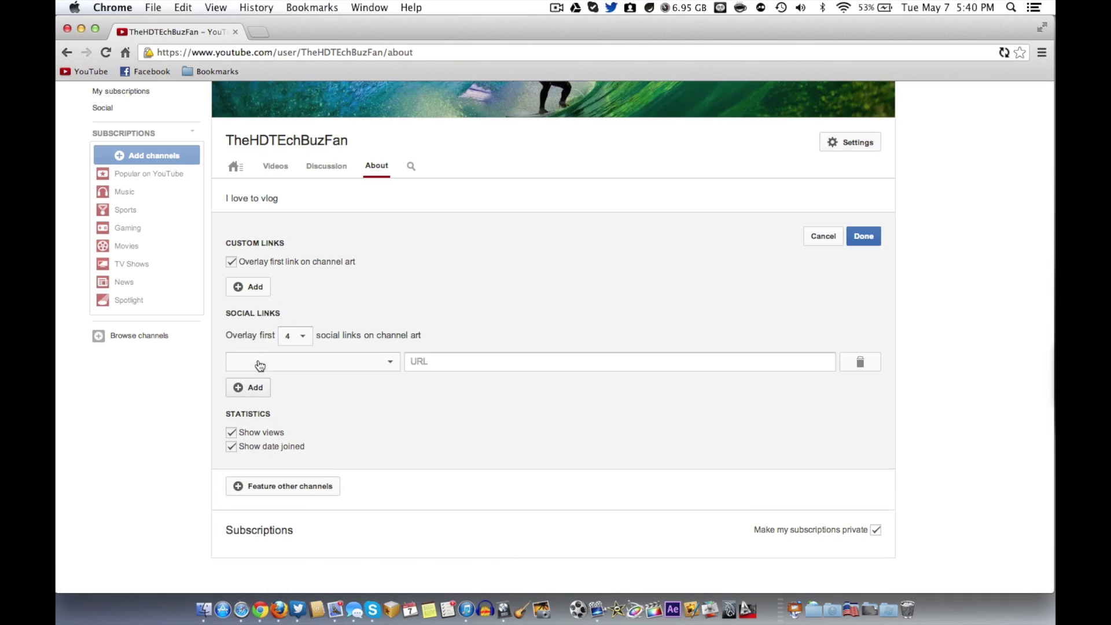
left_click(261, 363)
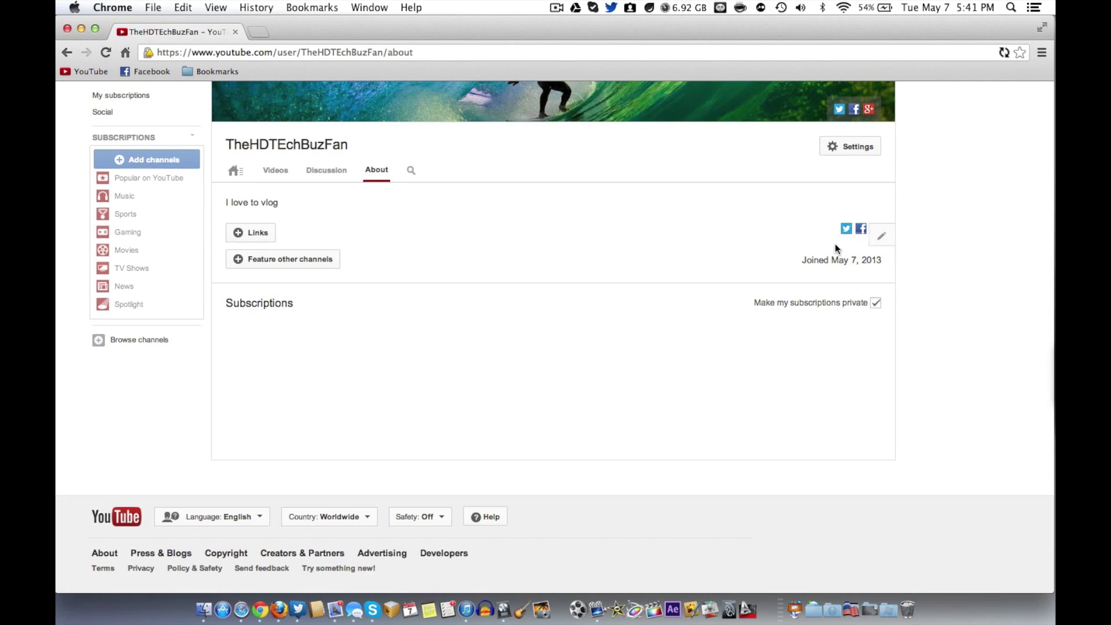
Go back through Home and Videos to About and reopen the links editor for a custom link
left_click(235, 171)
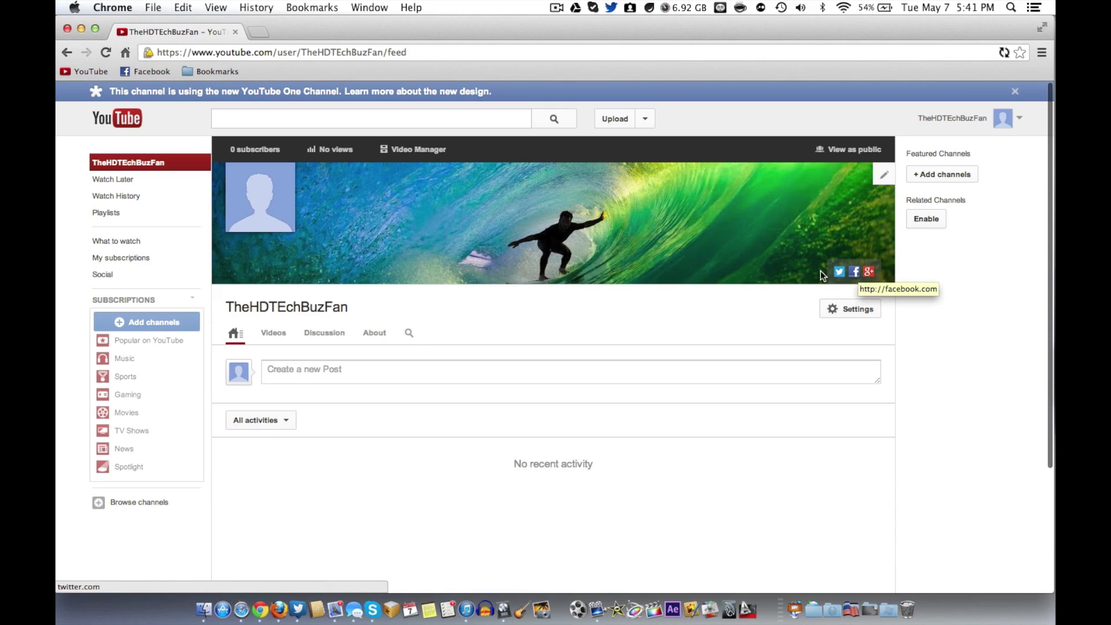
left_click(274, 332)
left_click(382, 342)
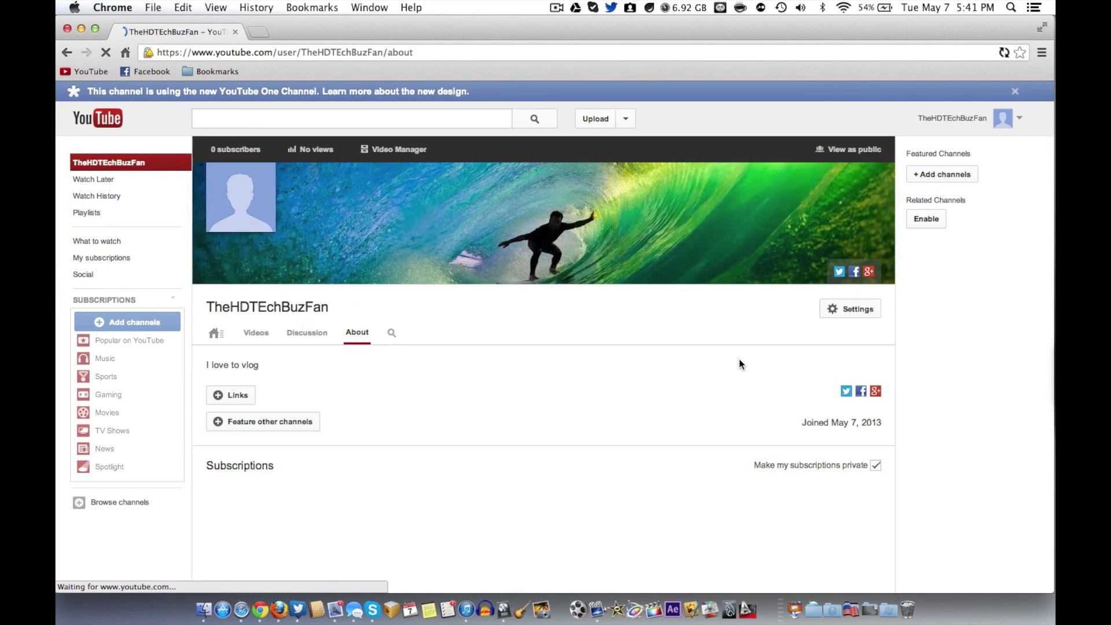
left_click(243, 392)
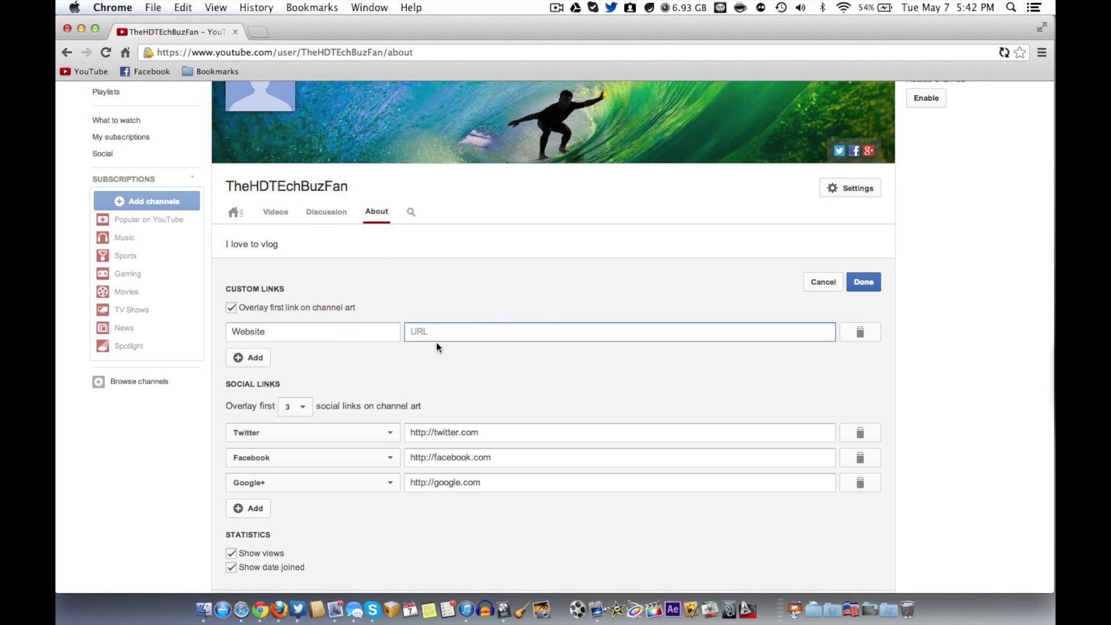
type("www.")
type("PlumpPuppyFillms.com")
double_click(493, 326)
key("super+Left")
left_click(495, 334)
key("BackSpace")
scroll(315, 391, "down", 3)
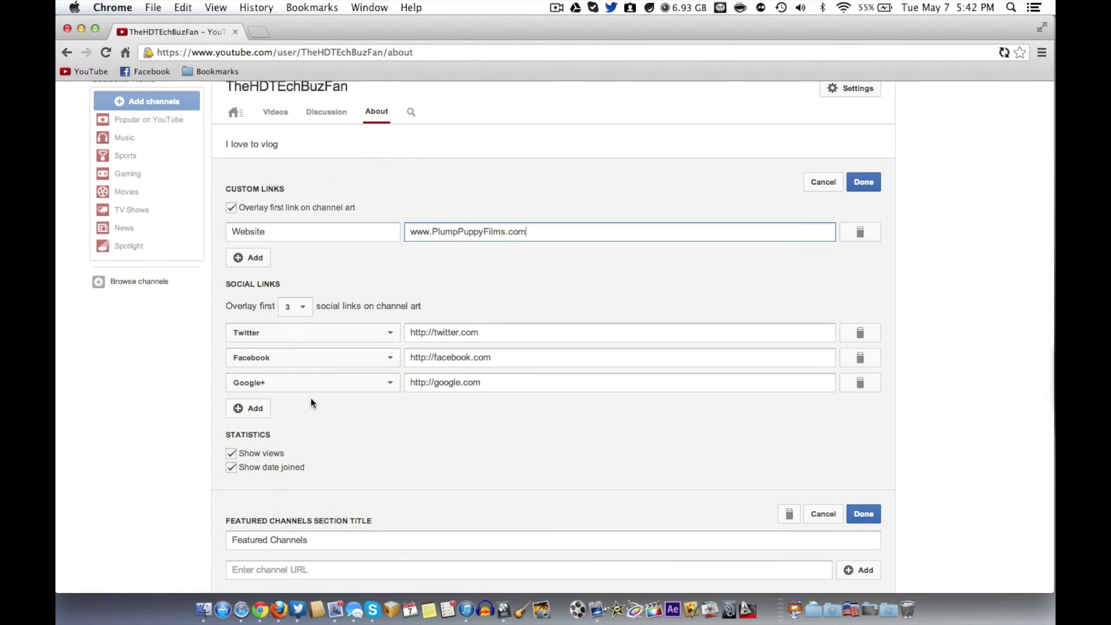
scroll(261, 289, "up", 6)
scroll(863, 306, "down", 2)
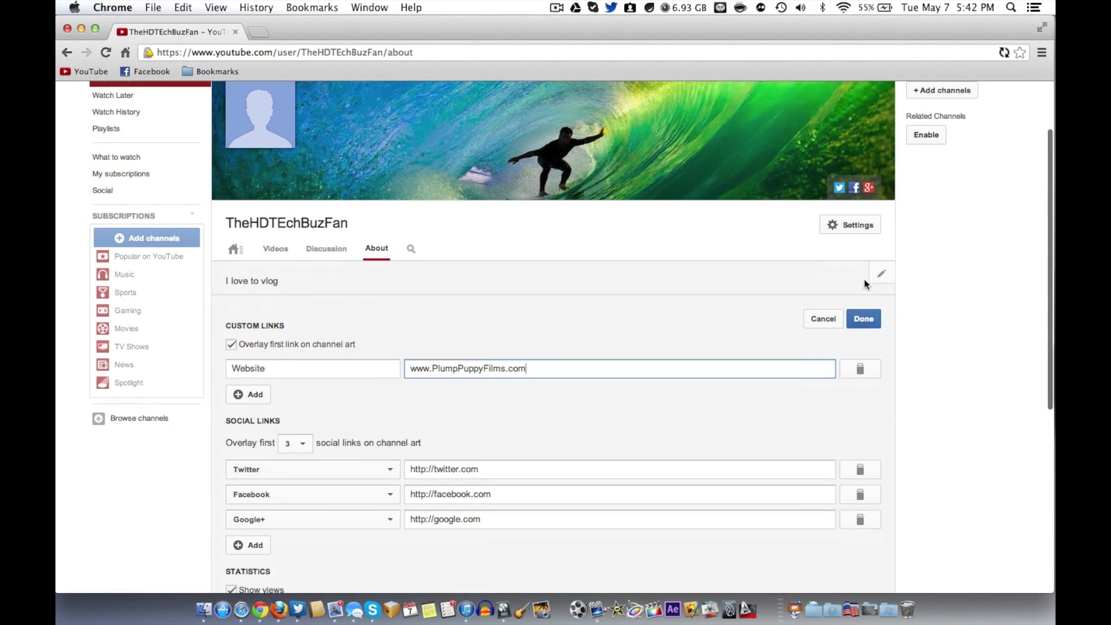
left_click(860, 320)
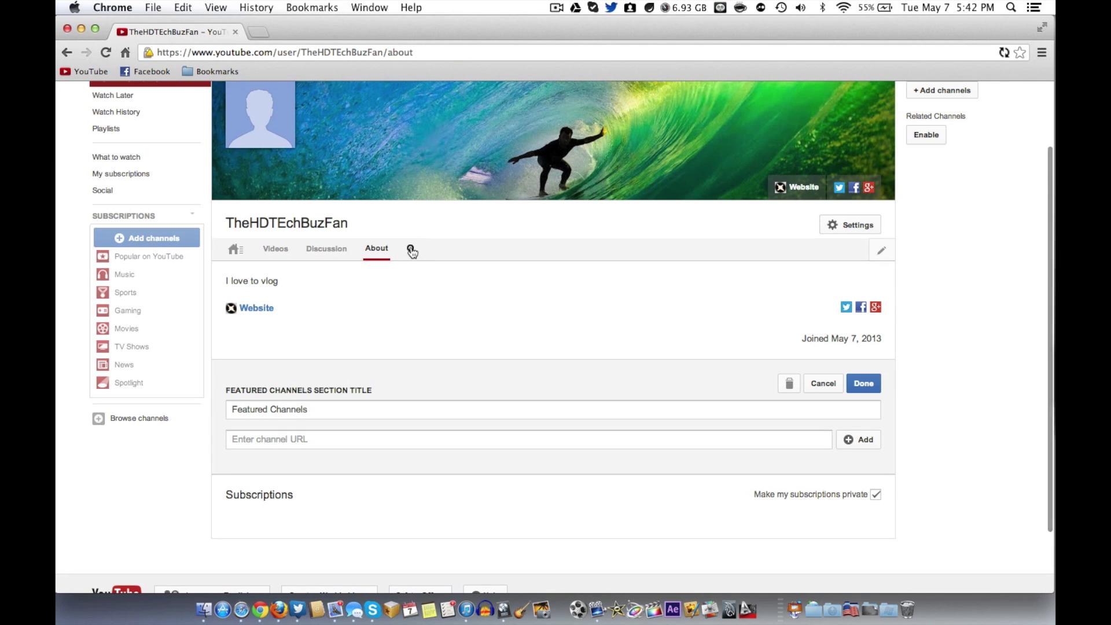
Add the PlumpPuppyFilms channel under Feature other channels
scroll(399, 269, "down", 3)
left_click(291, 368)
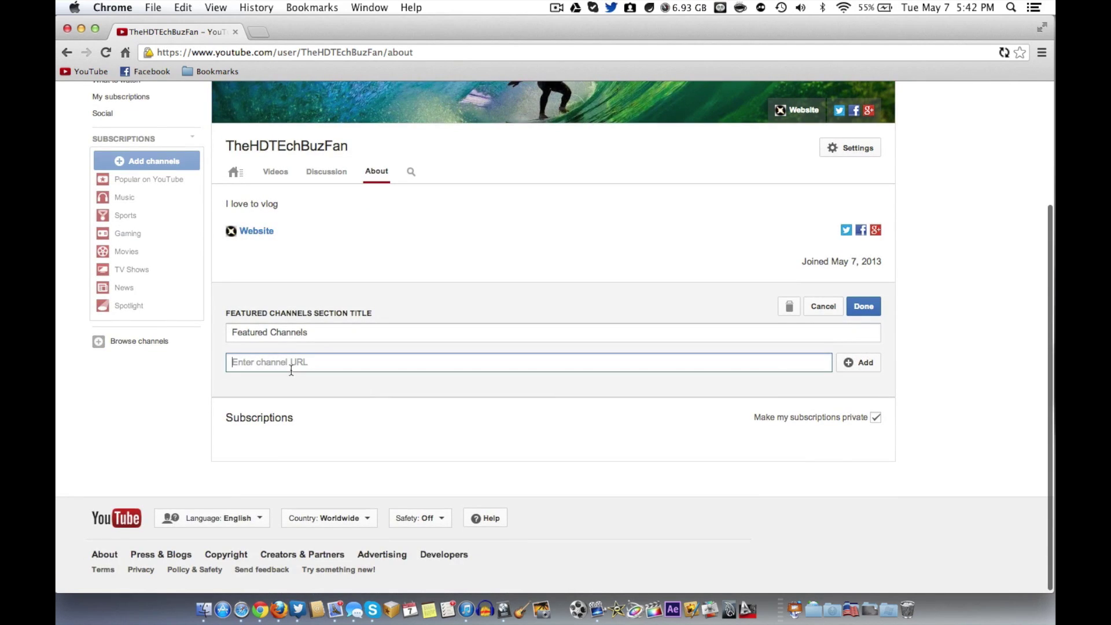
scroll(273, 345, "up", 2)
type("www")
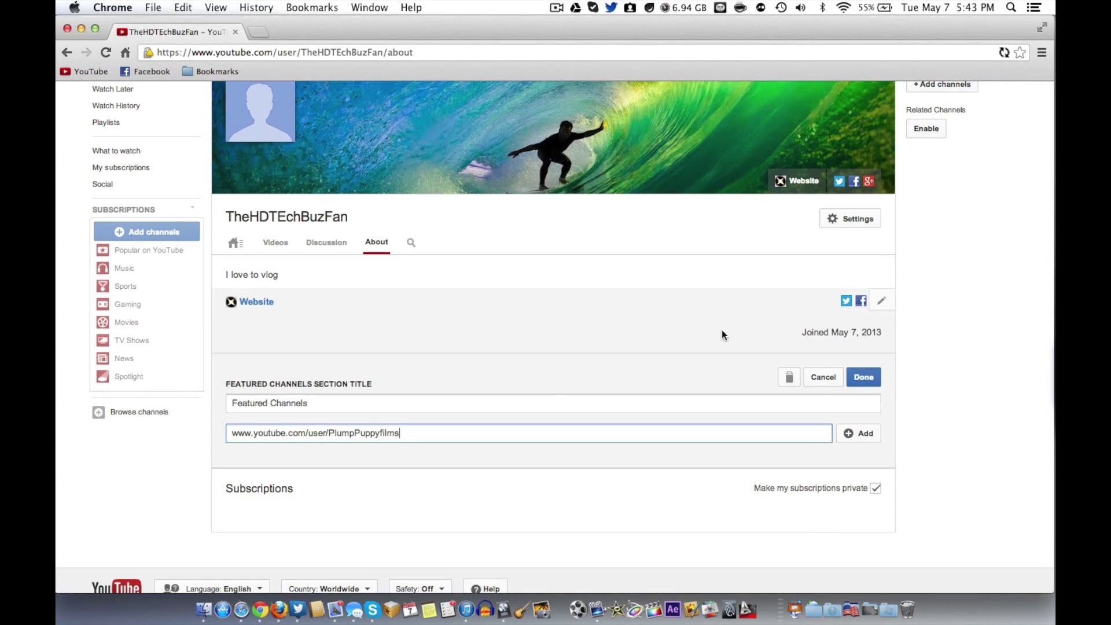
left_click(861, 433)
Save the featured channels list and subscribe to PlumpPuppyFilms
scroll(990, 318, "down", 3)
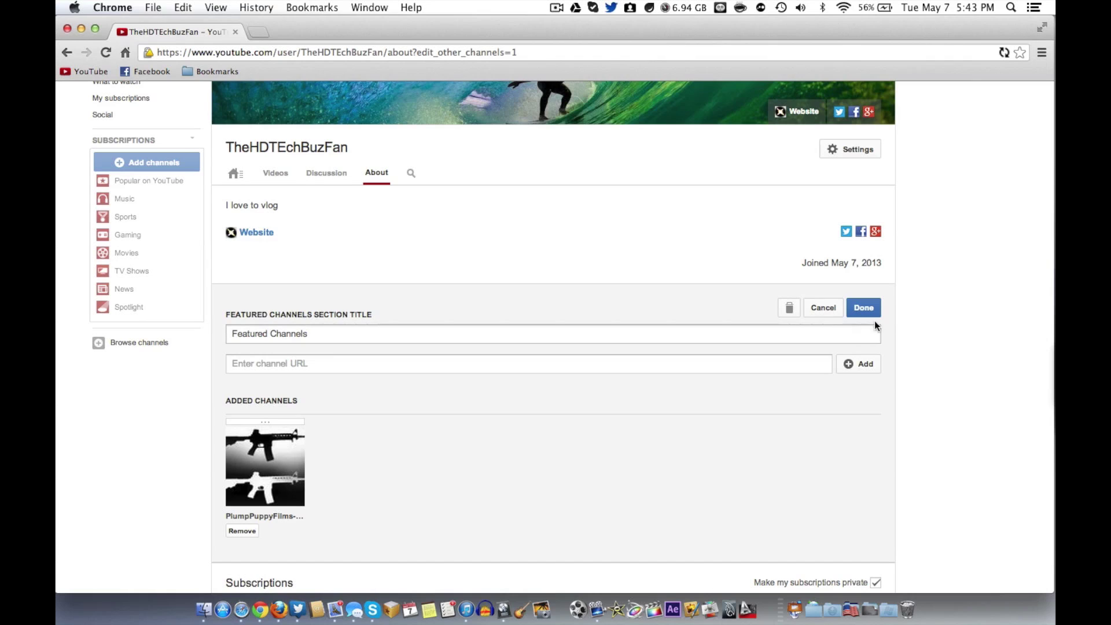
scroll(875, 322, "up", 5)
scroll(916, 231, "down", 1)
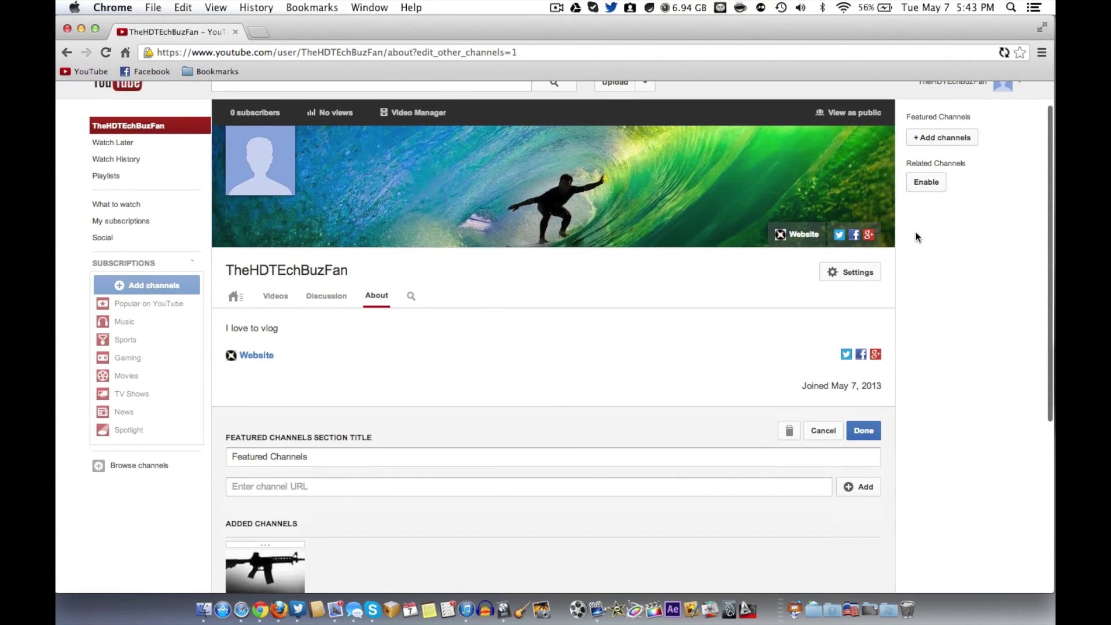
left_click(862, 436)
scroll(262, 394, "down", 3)
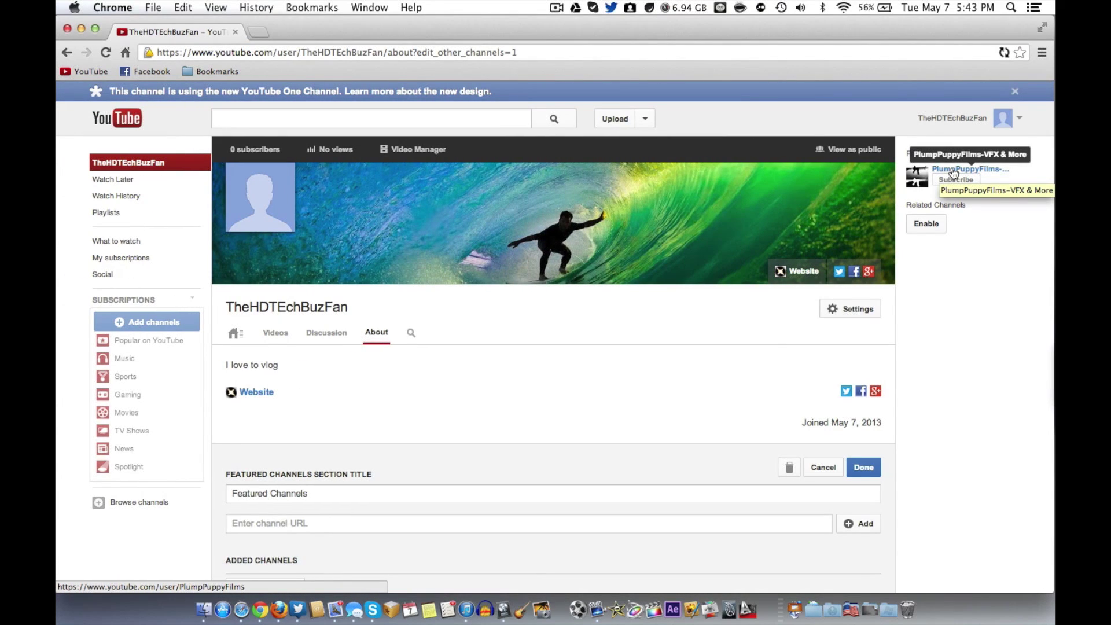
left_click(955, 179)
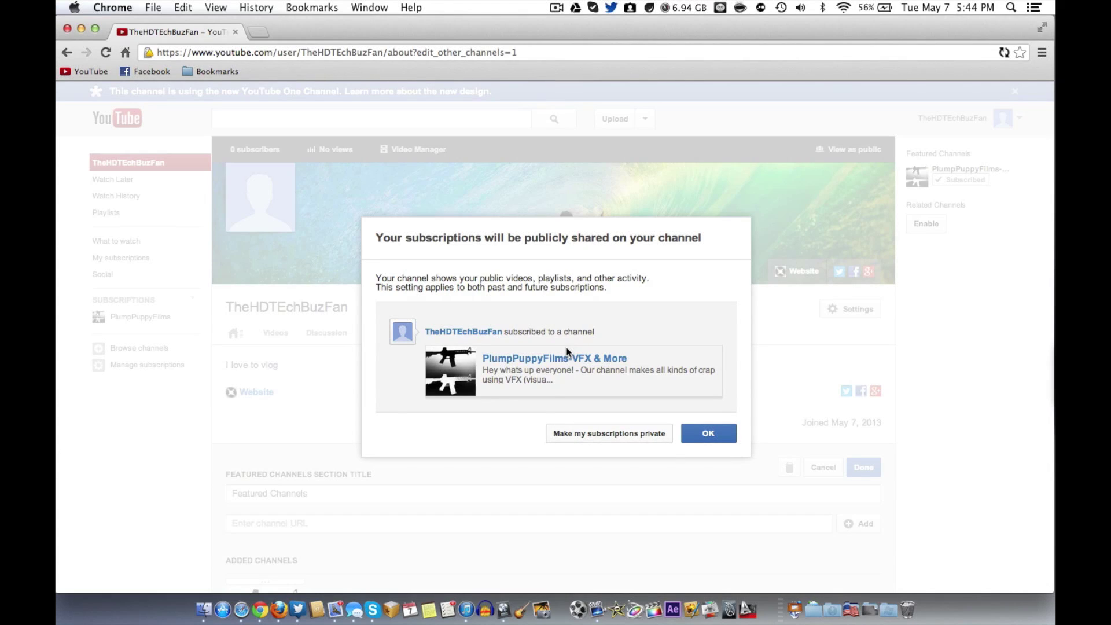
Make subscriptions private, then open the PlumpPuppyFilms channel page from the home feed
left_click(618, 442)
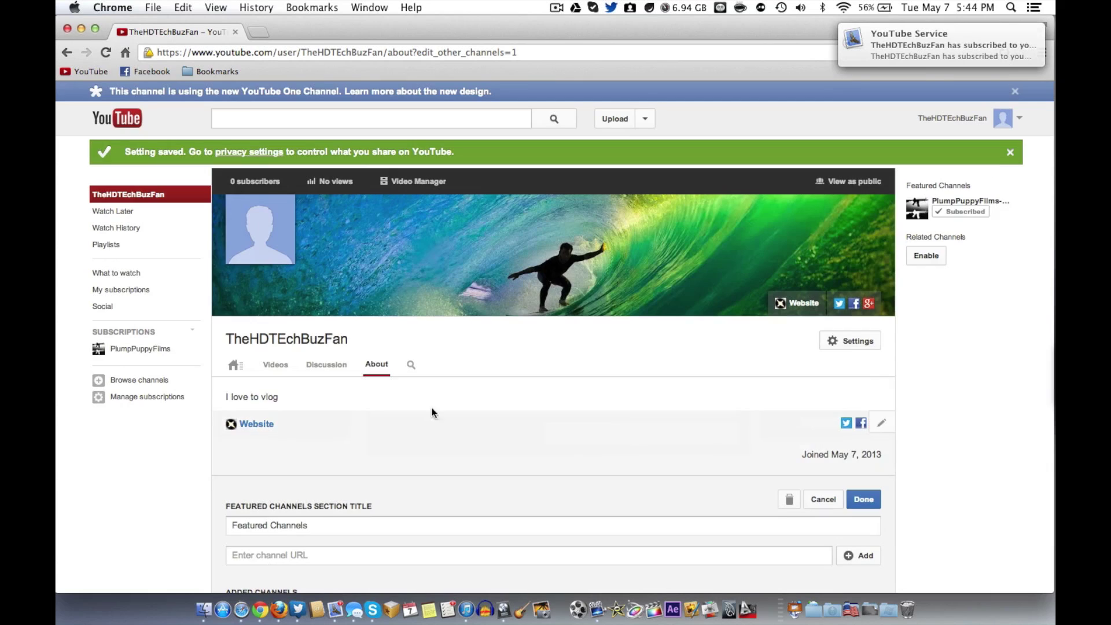
left_click(239, 367)
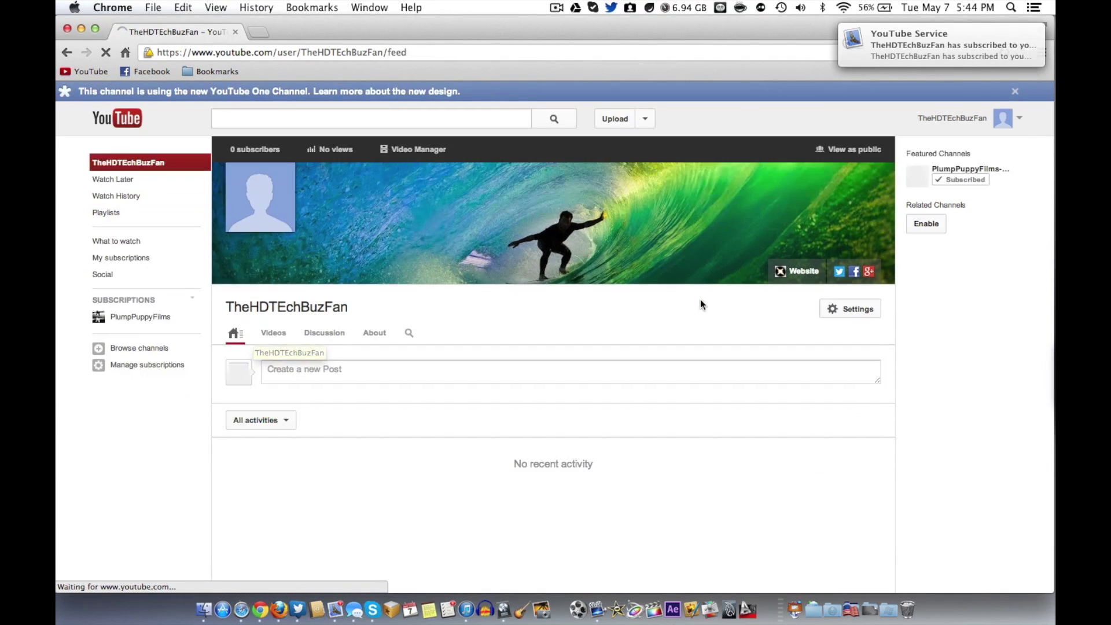
left_click(950, 169)
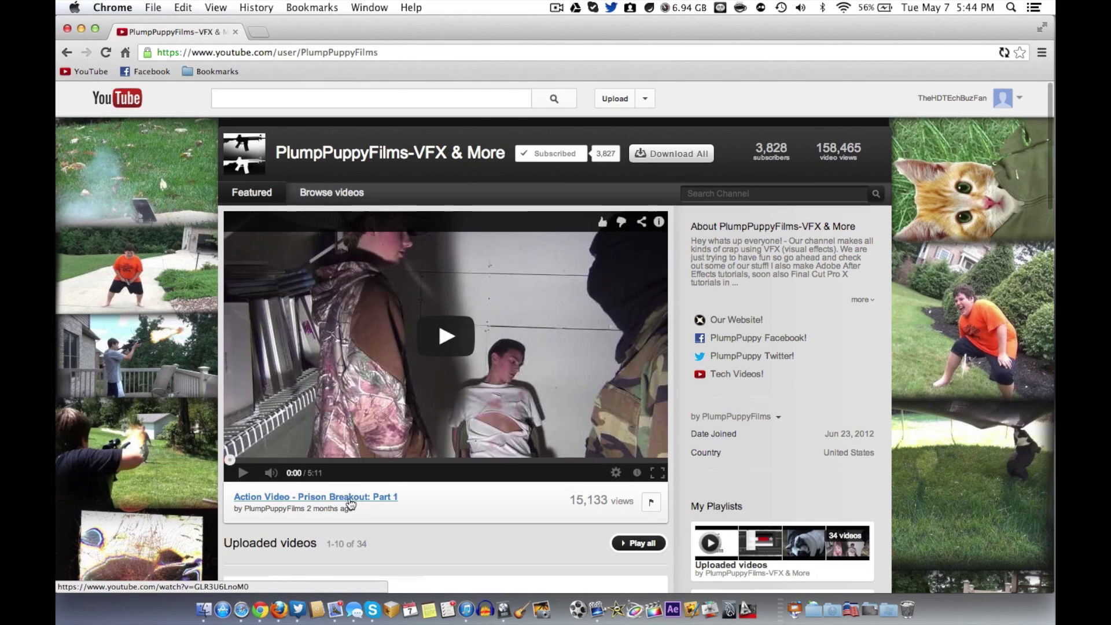
Open the Prison Breakout video, like it while keeping likes private, and pause it
left_click(353, 498)
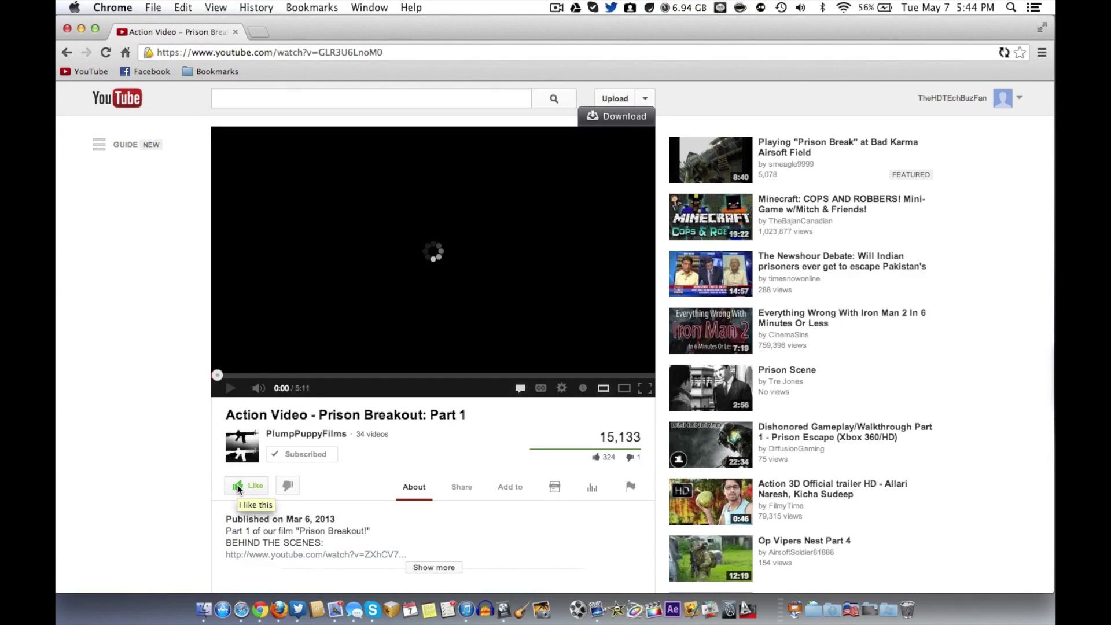
left_click(246, 485)
left_click(649, 425)
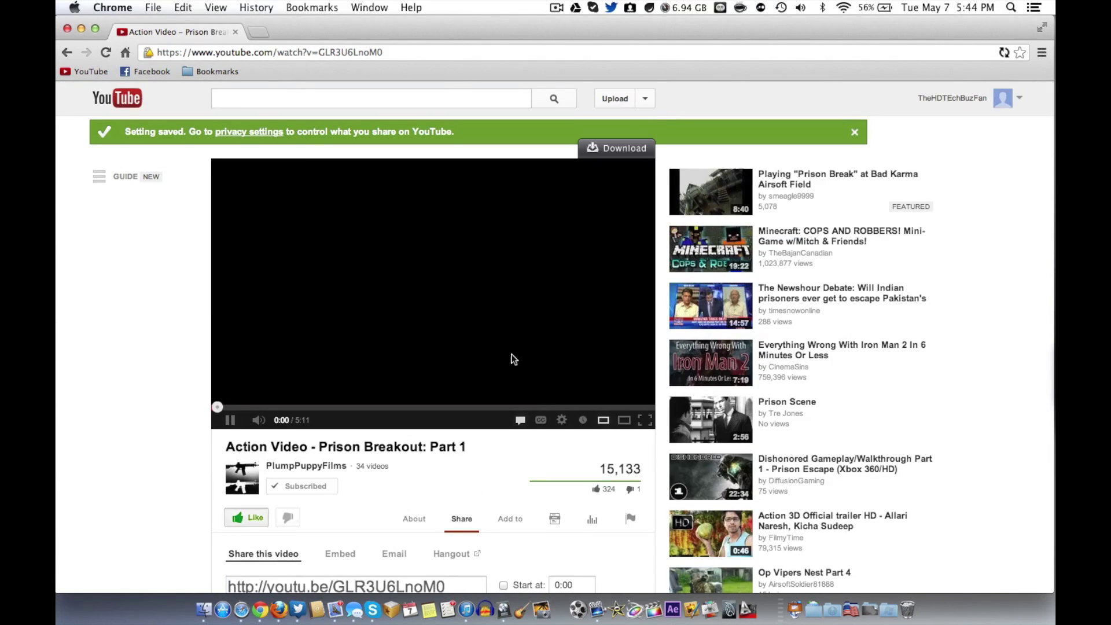
left_click(389, 190)
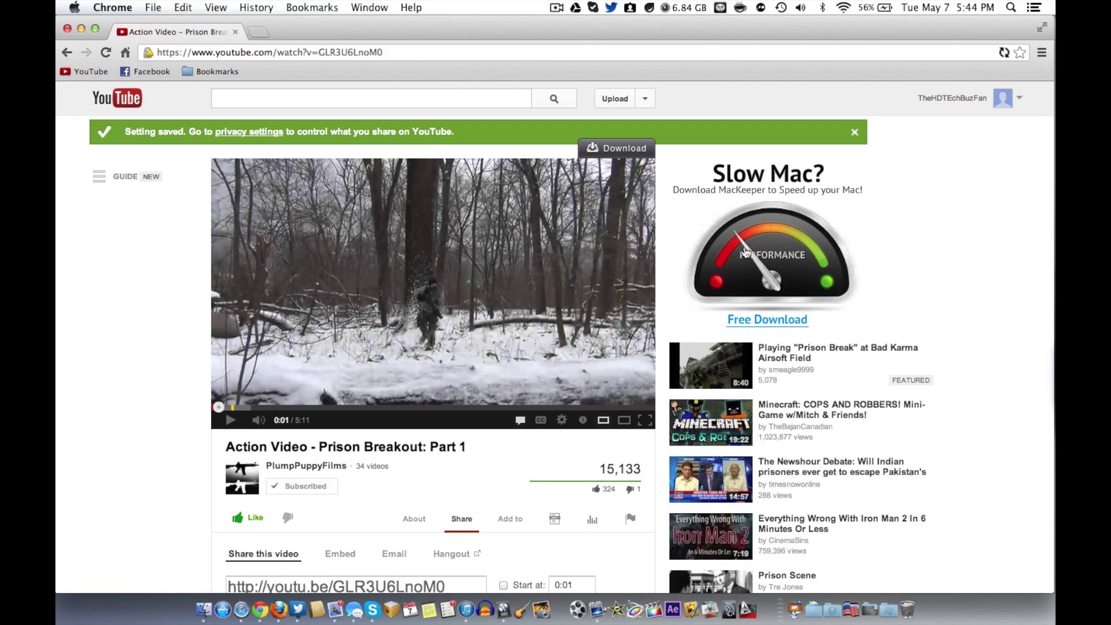
Post the comment 'Nice video' and hide comments from the channel
scroll(371, 363, "down", 3)
scroll(371, 363, "down", 10)
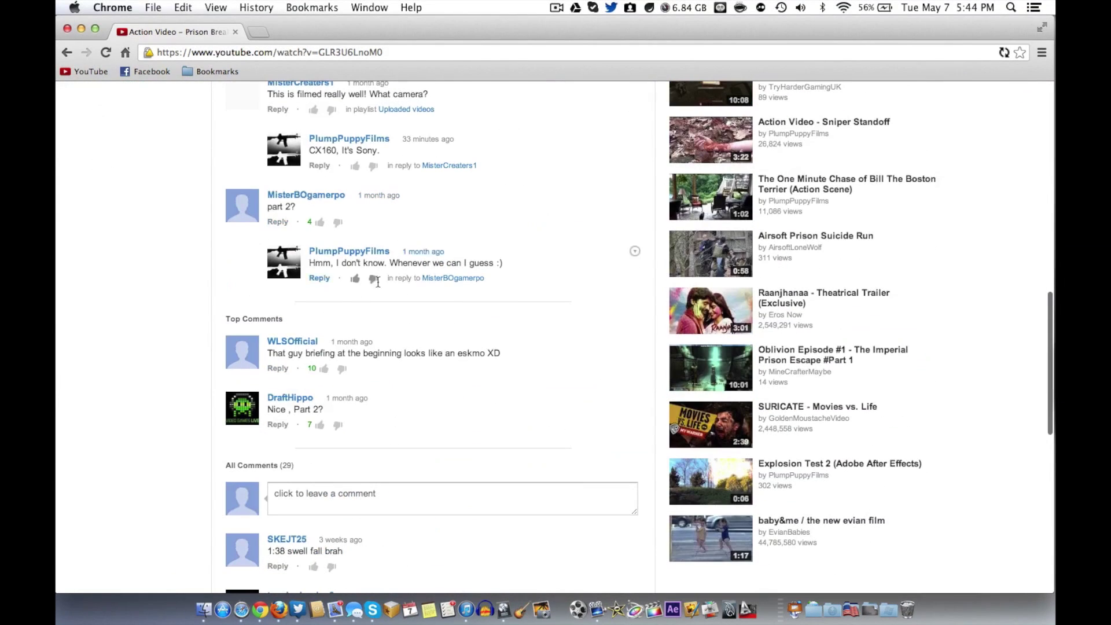
left_click(346, 510)
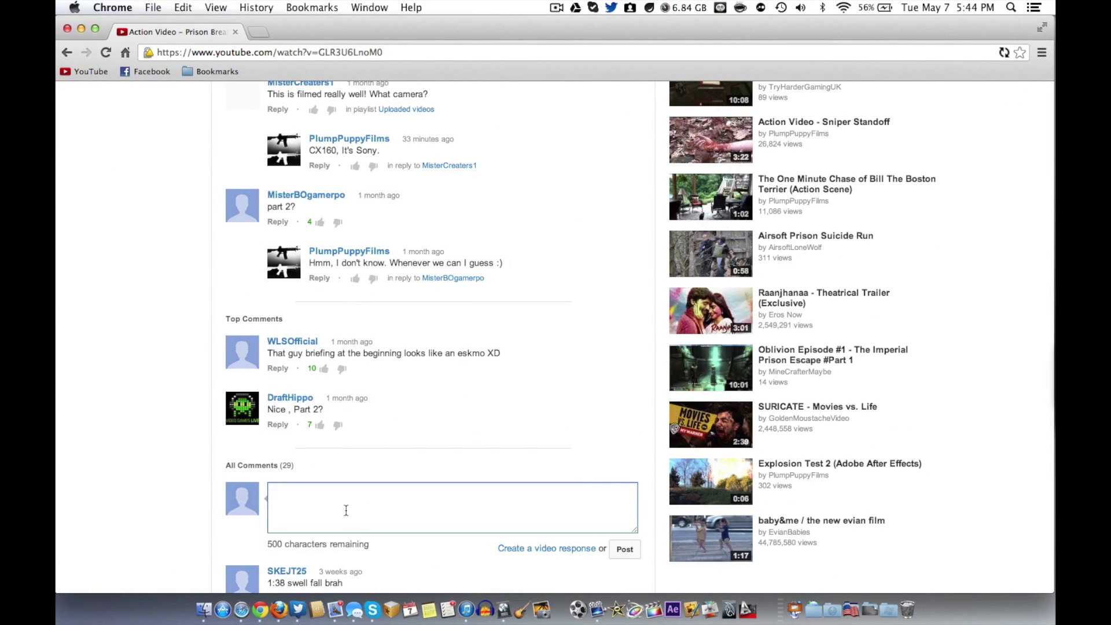
type("Nice video")
left_click(625, 549)
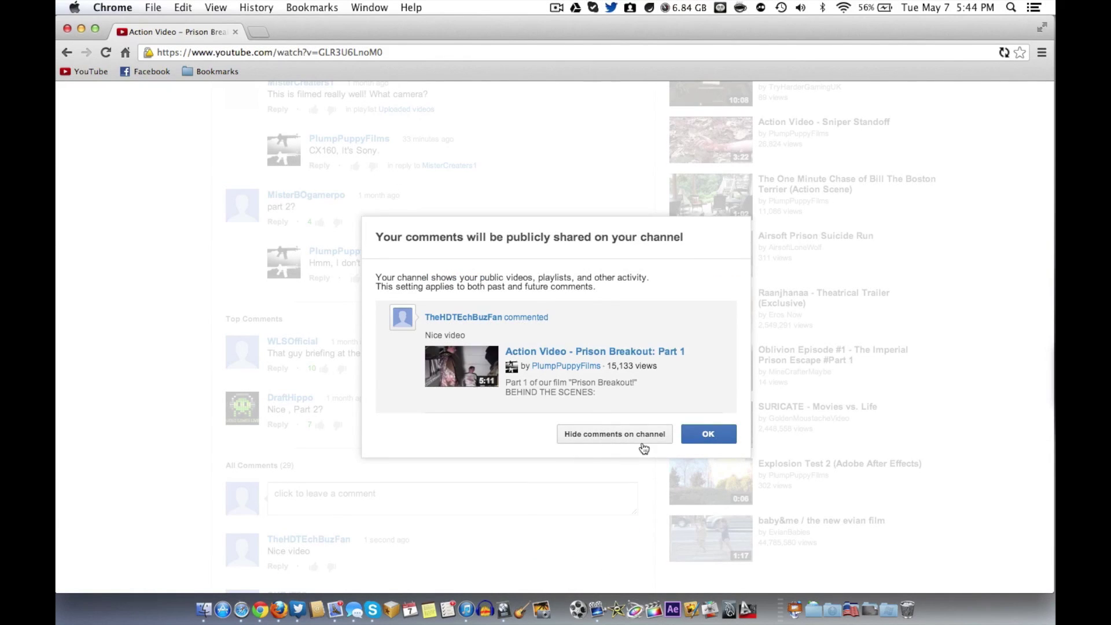
left_click(625, 435)
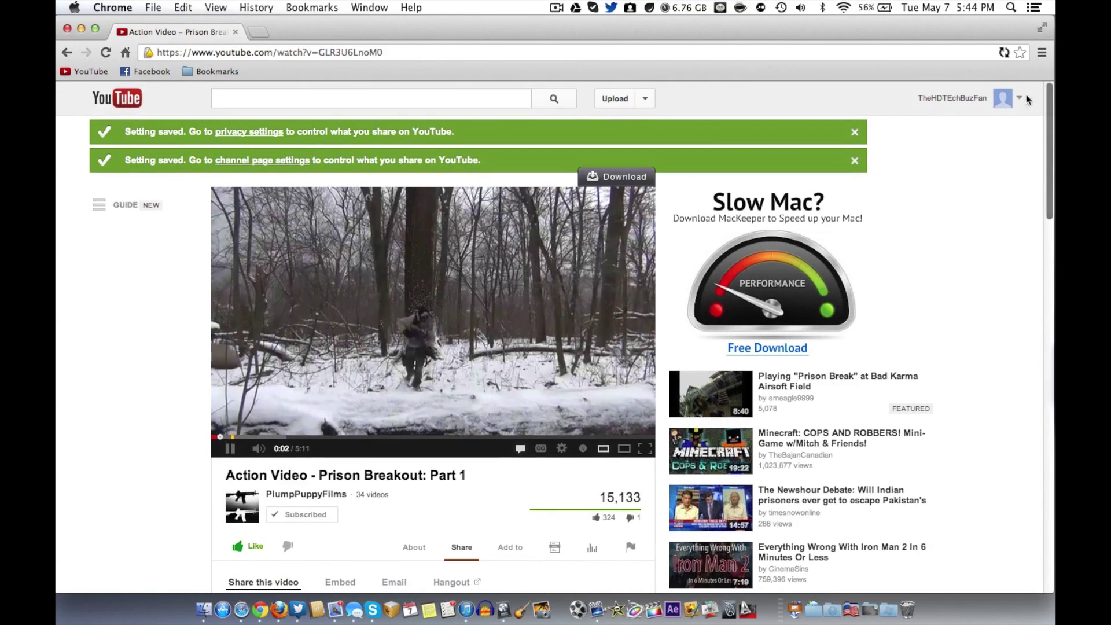
left_click(1028, 100)
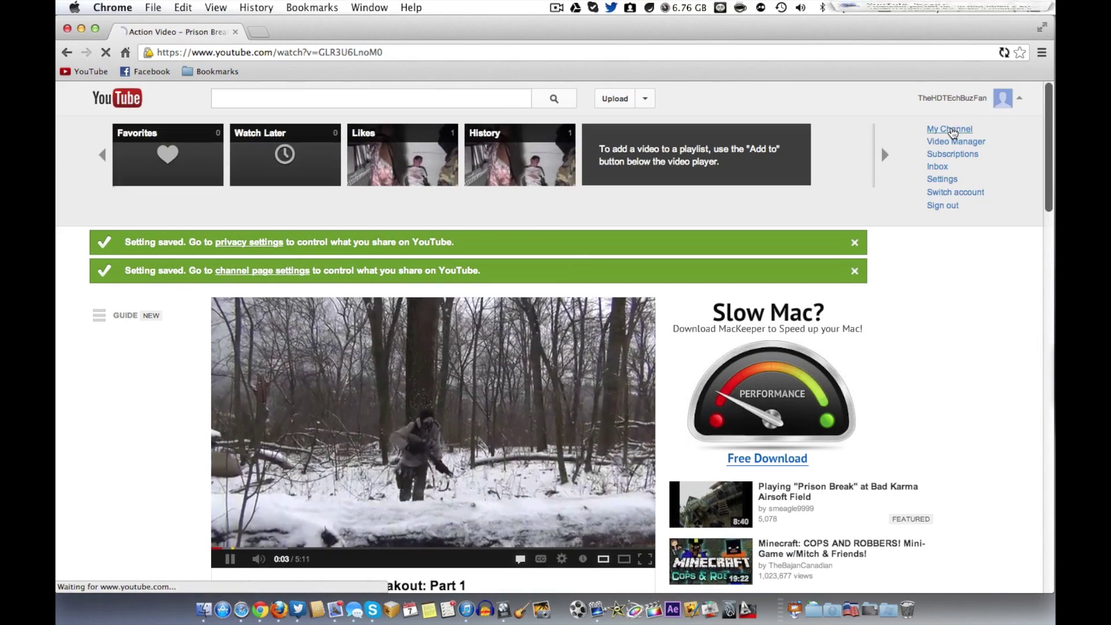
Go to your own channel page and open its About section
left_click(950, 129)
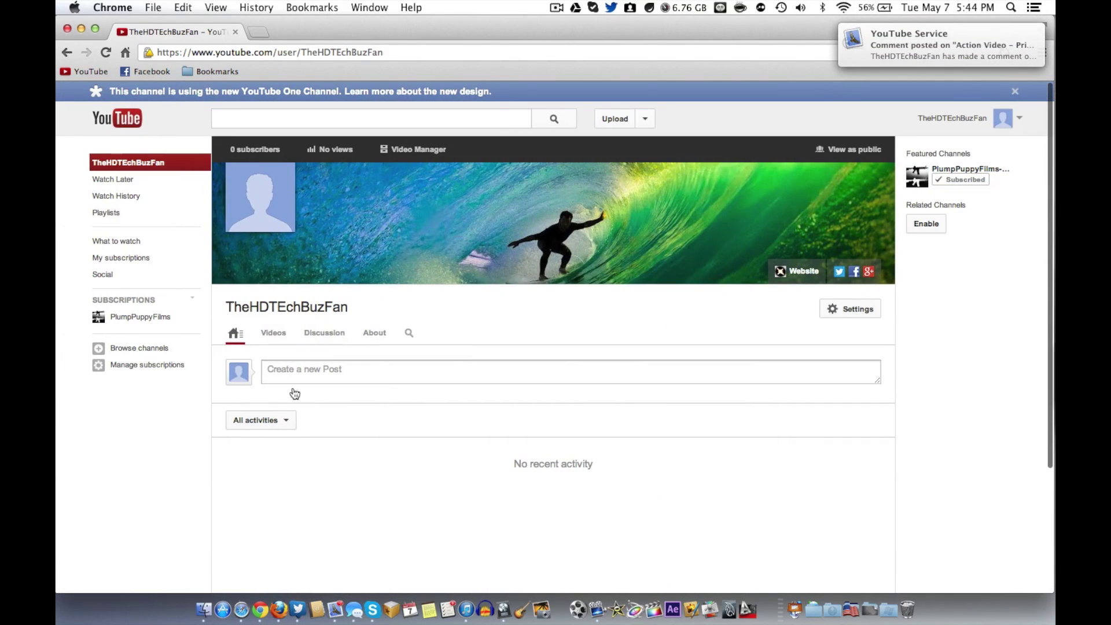
left_click(373, 333)
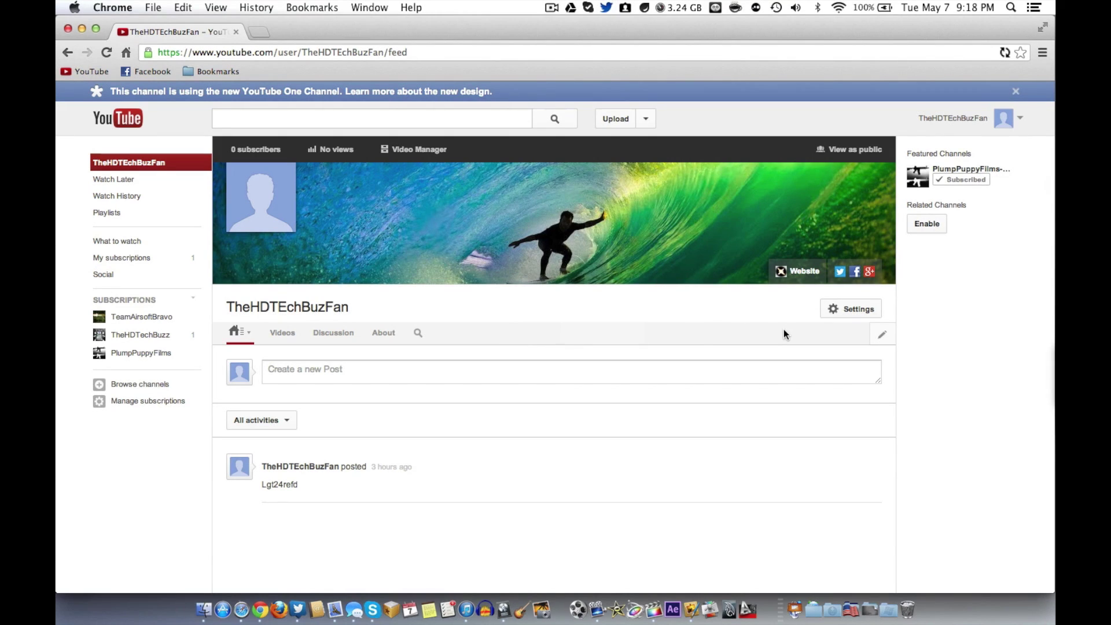
Turn the channel's Browse view on in the navigation settings
left_click(883, 337)
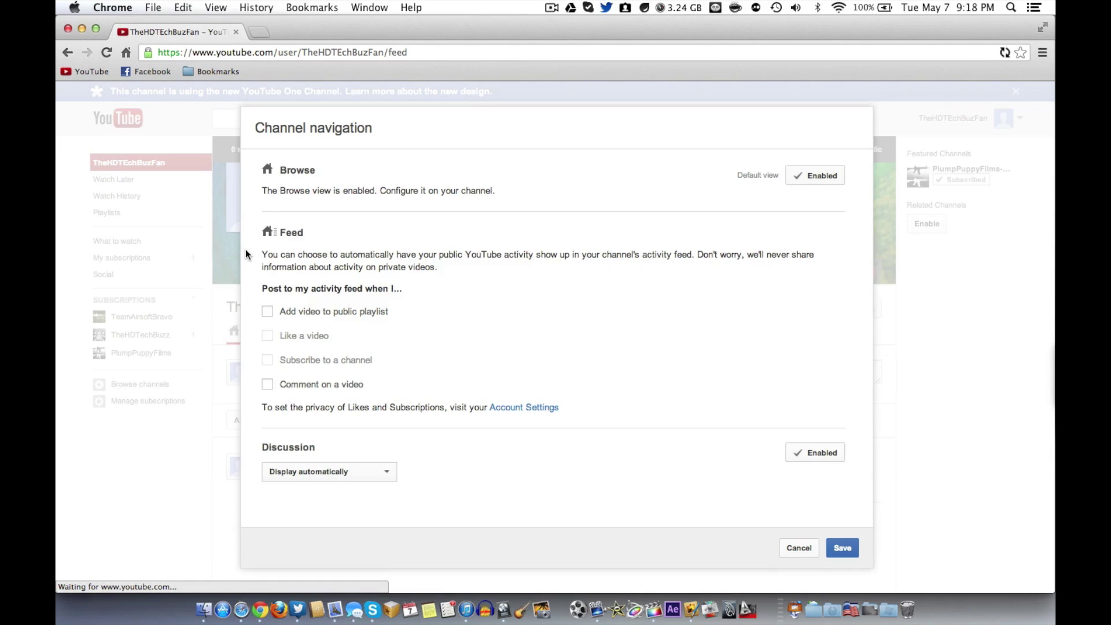
left_click(794, 178)
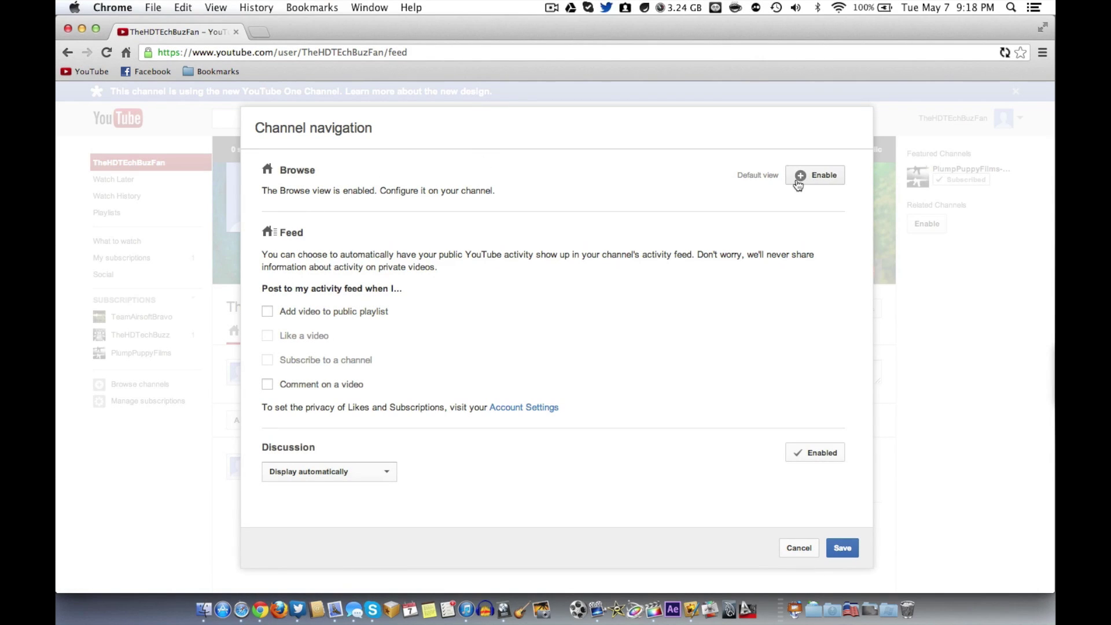
left_click(798, 181)
Set Discussion to 'Don't display until approved' and save the changes
left_click(298, 470)
left_click(299, 454)
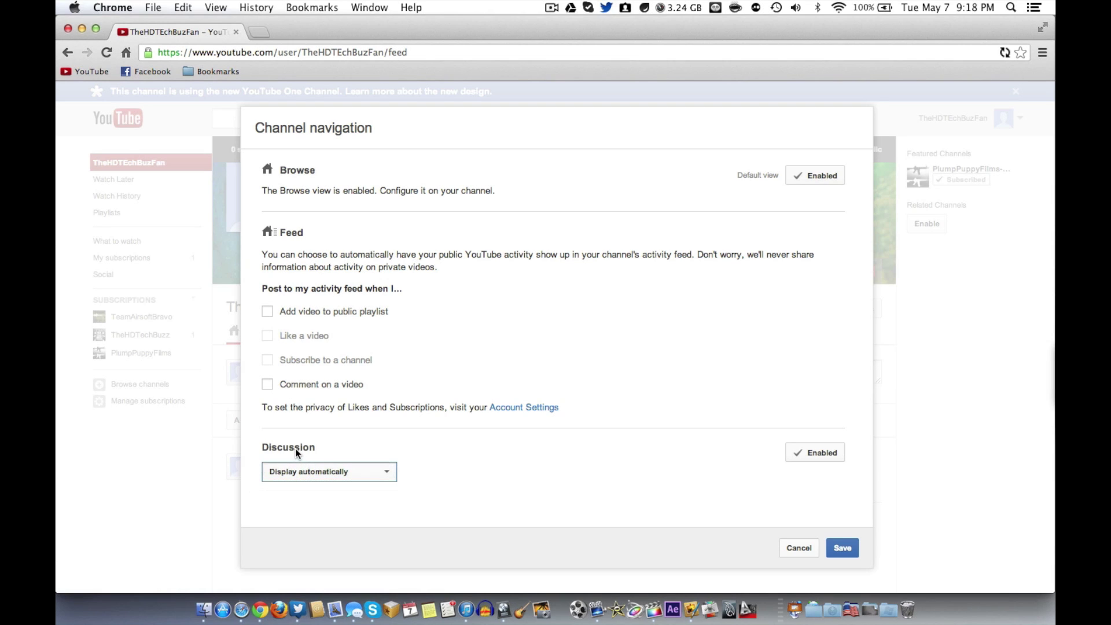
left_click(819, 457)
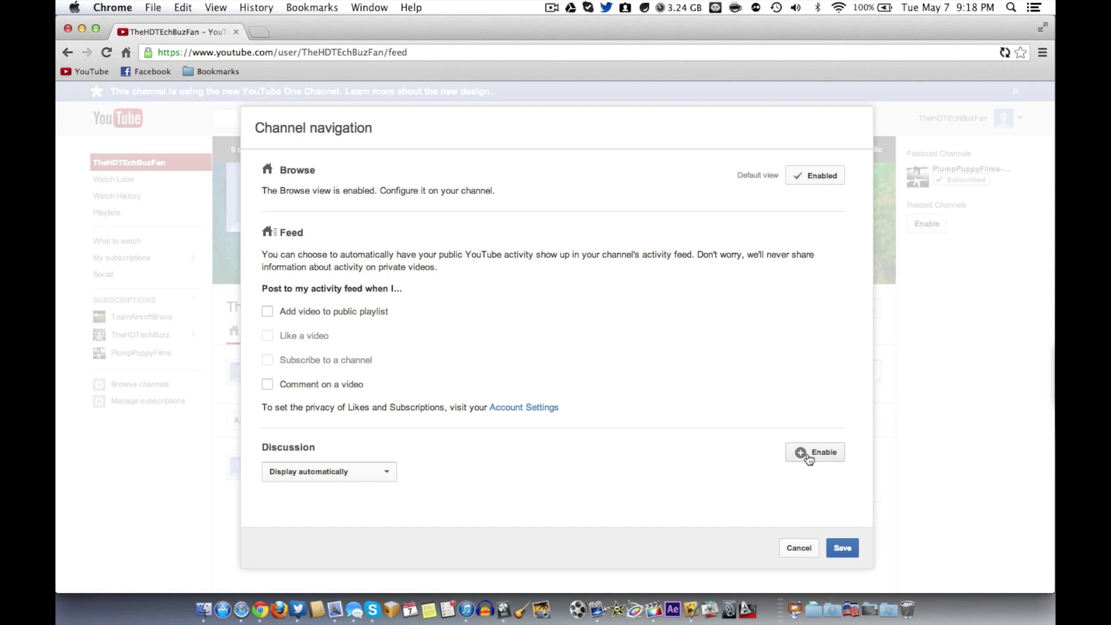
left_click(807, 453)
left_click(356, 472)
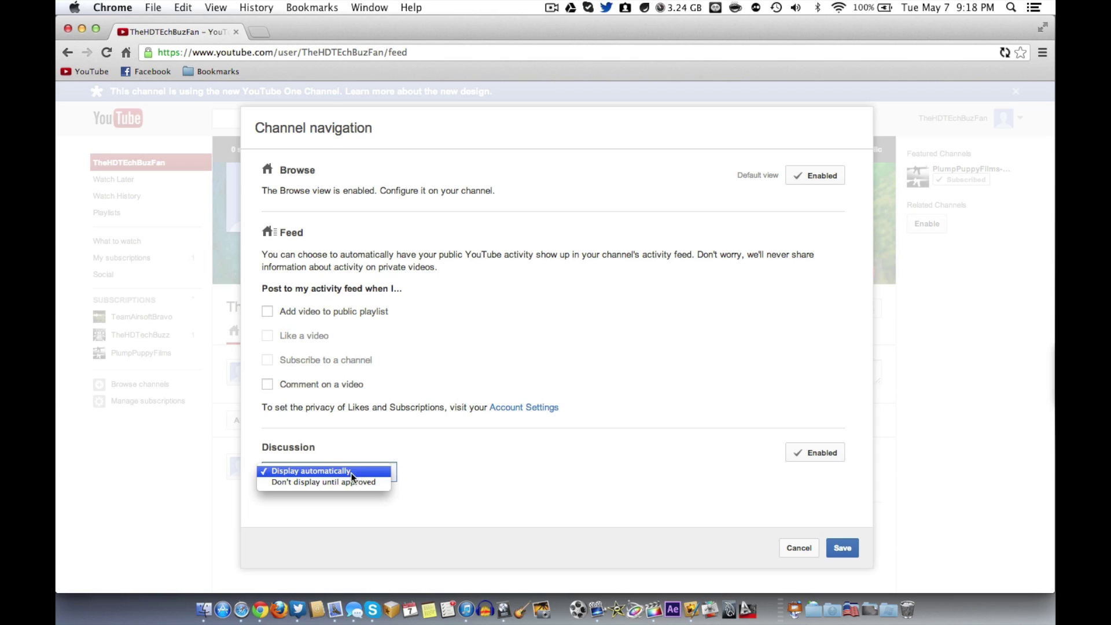
left_click(342, 482)
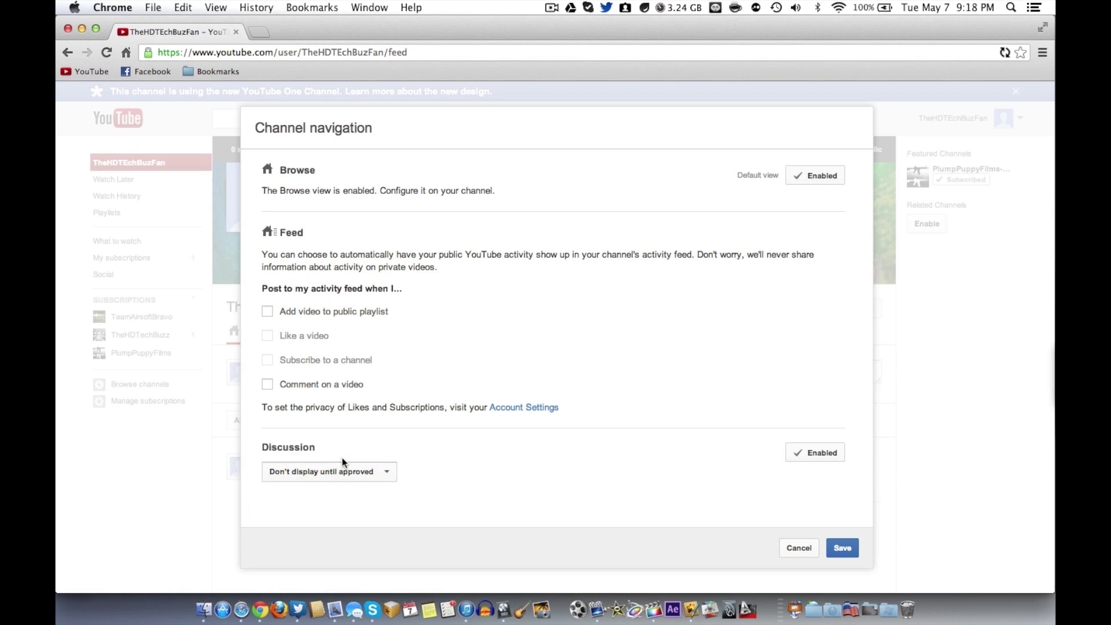
left_click(342, 457)
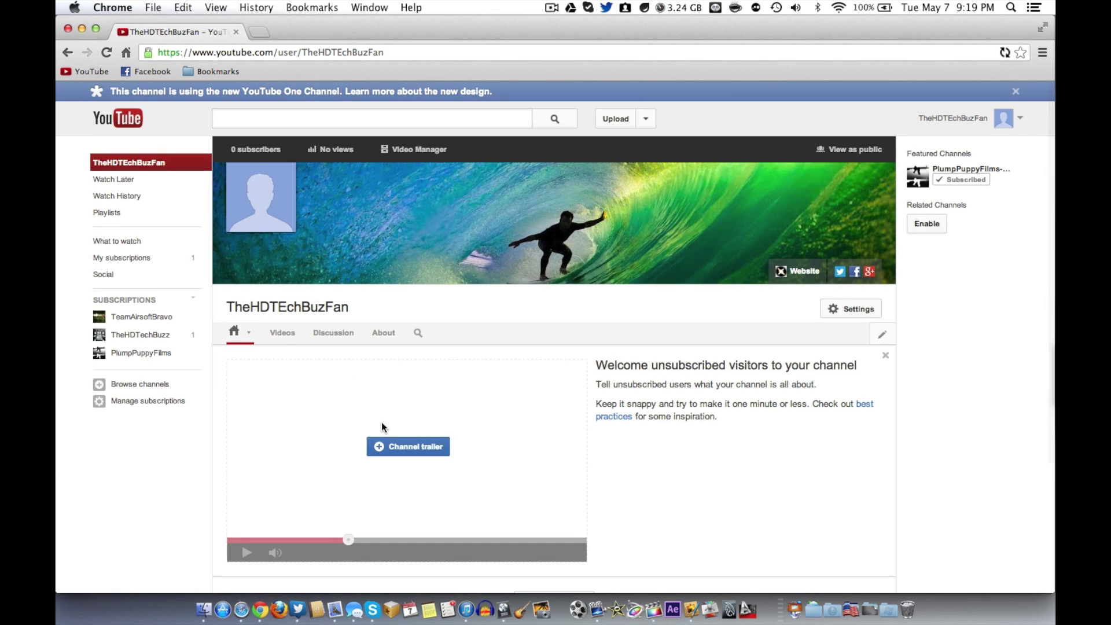
Start a new Browse section with no content chosen and the Horizontal row layout
scroll(481, 467, "down", 6)
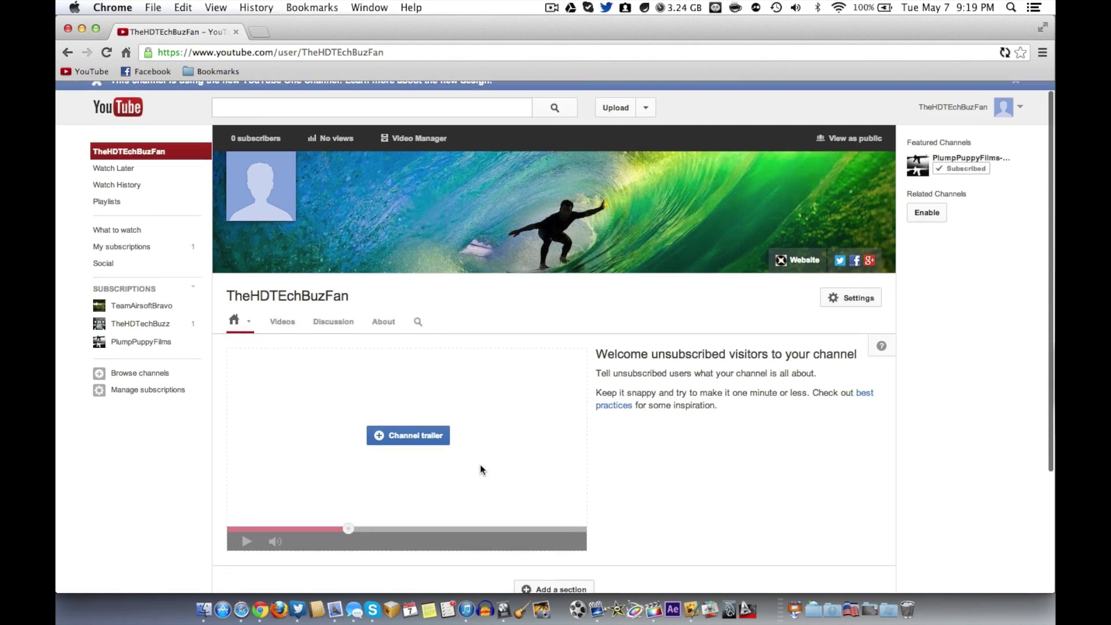
scroll(521, 348, "up", 4)
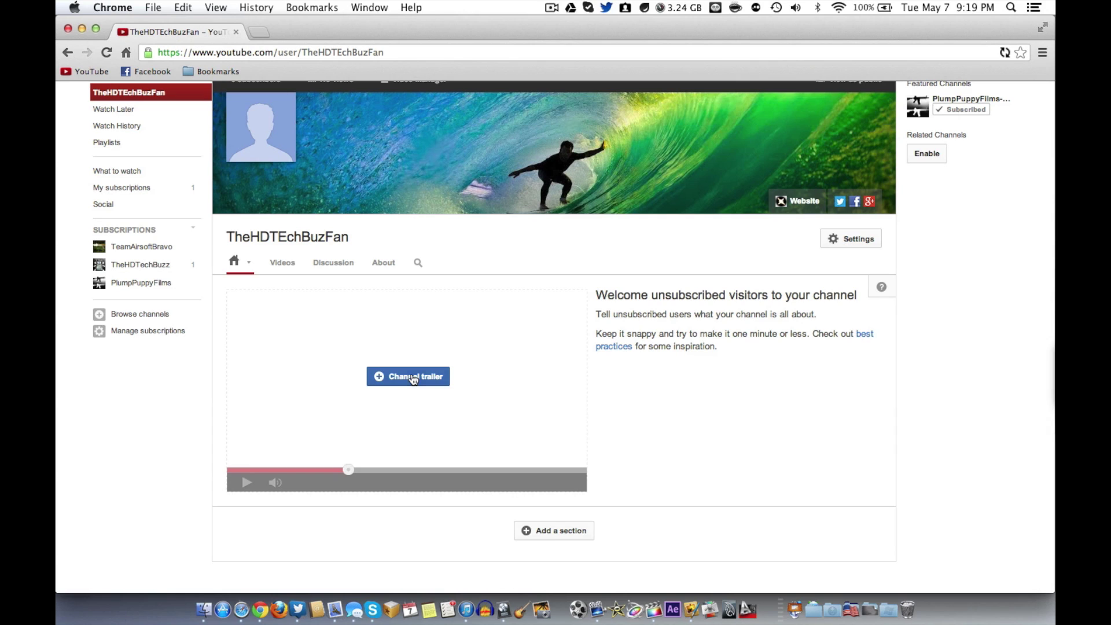
left_click(531, 538)
scroll(531, 534, "down", 3)
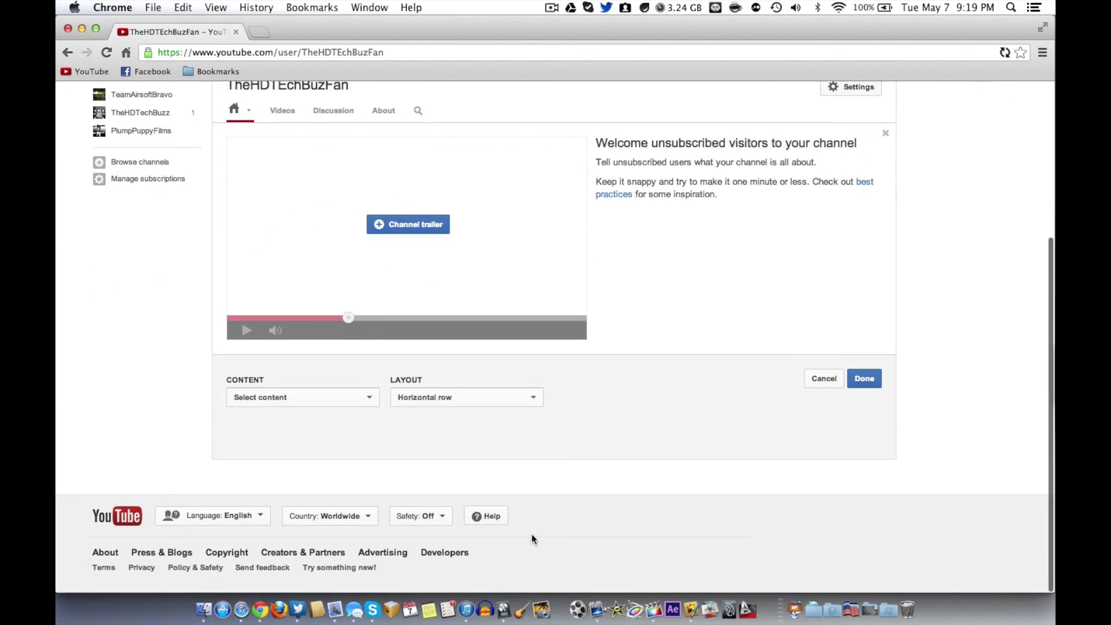
left_click(315, 386)
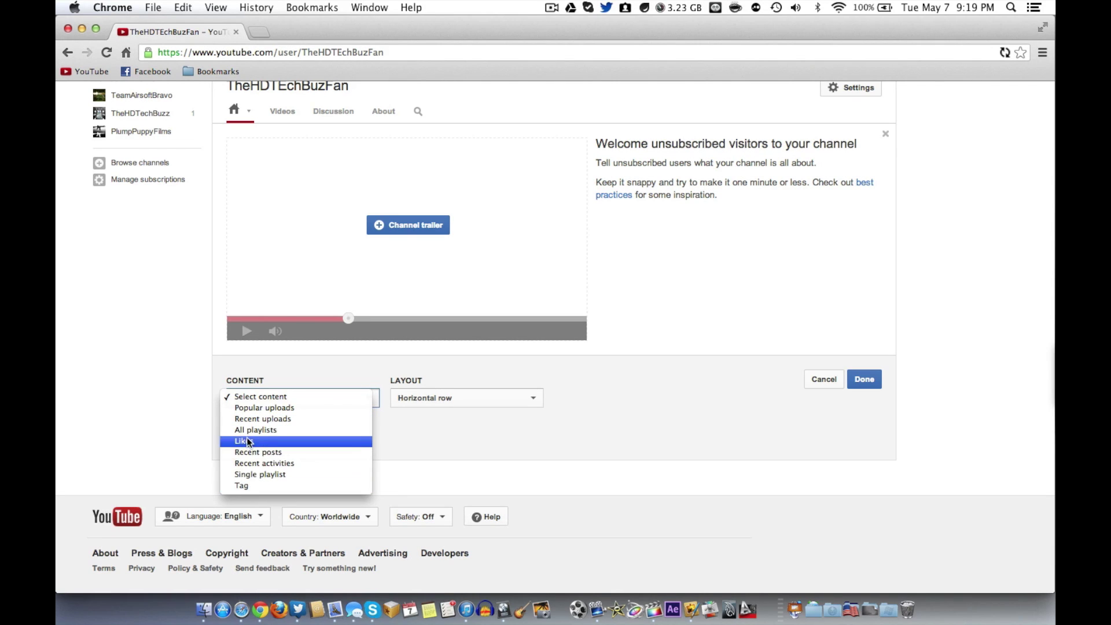
left_click(260, 396)
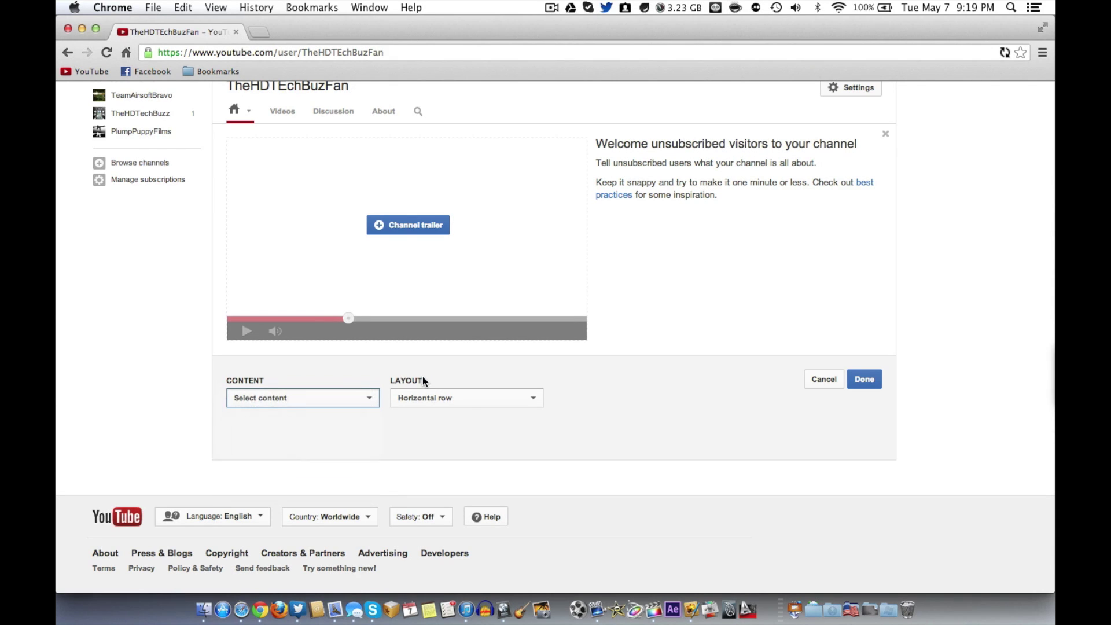
left_click(455, 397)
left_click(452, 407)
left_click(470, 398)
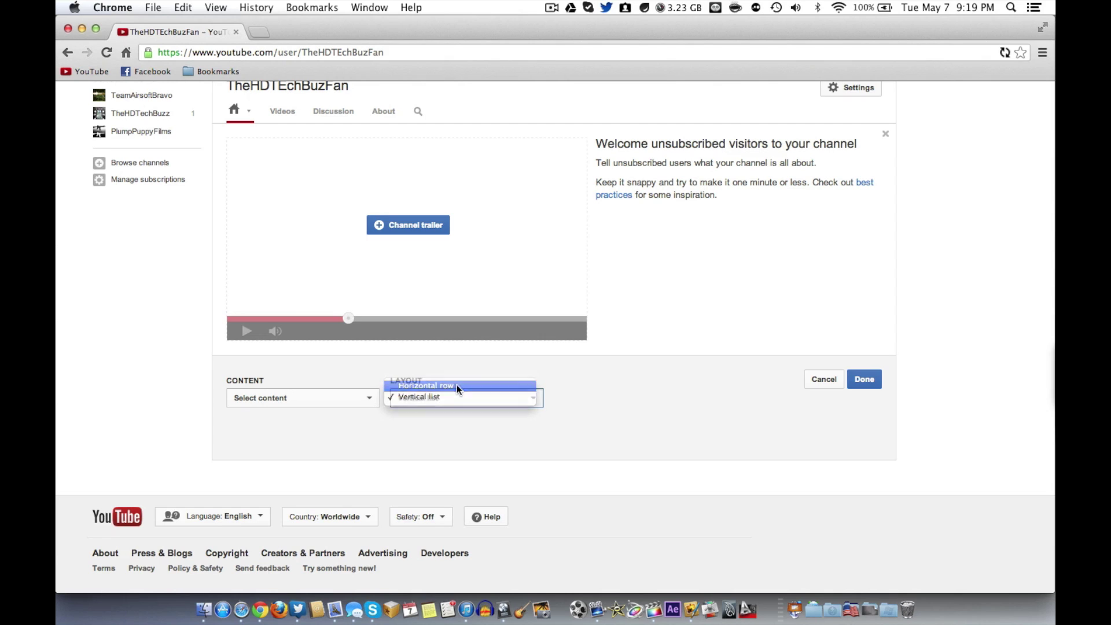
left_click(456, 384)
scroll(452, 347, "up", 4)
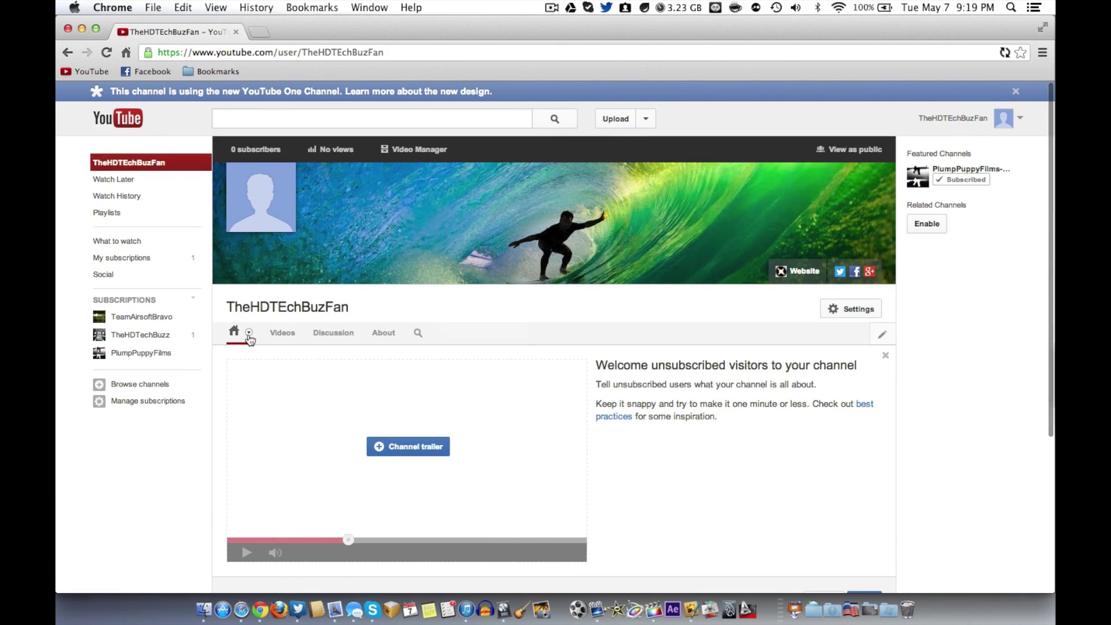
Preview the channel's Feed view, return to Browse, and begin adding a section
left_click(249, 335)
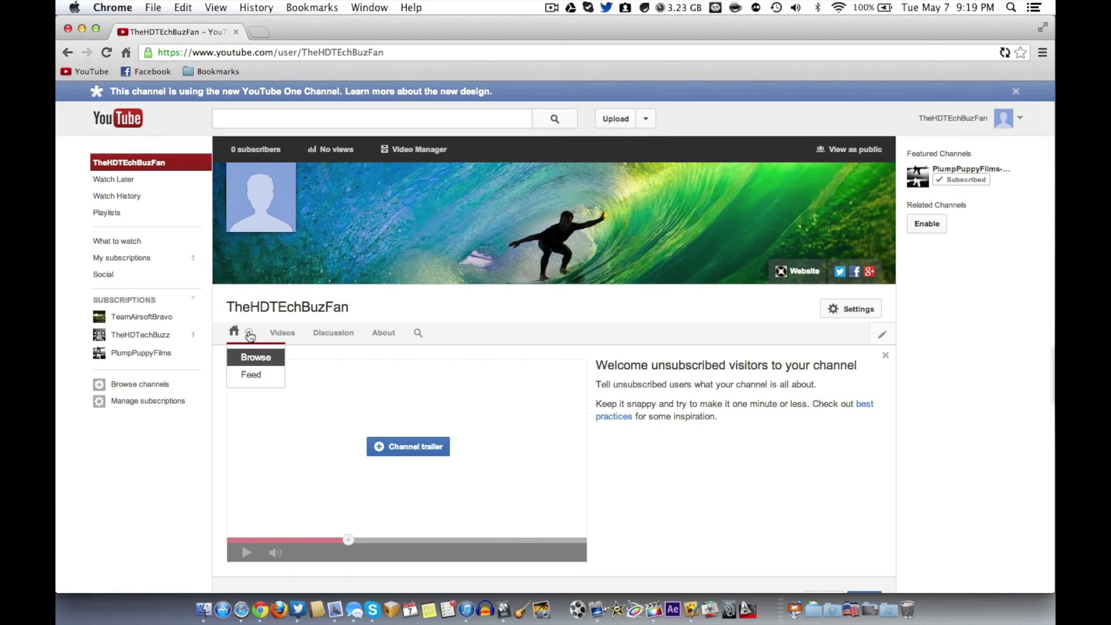
left_click(251, 376)
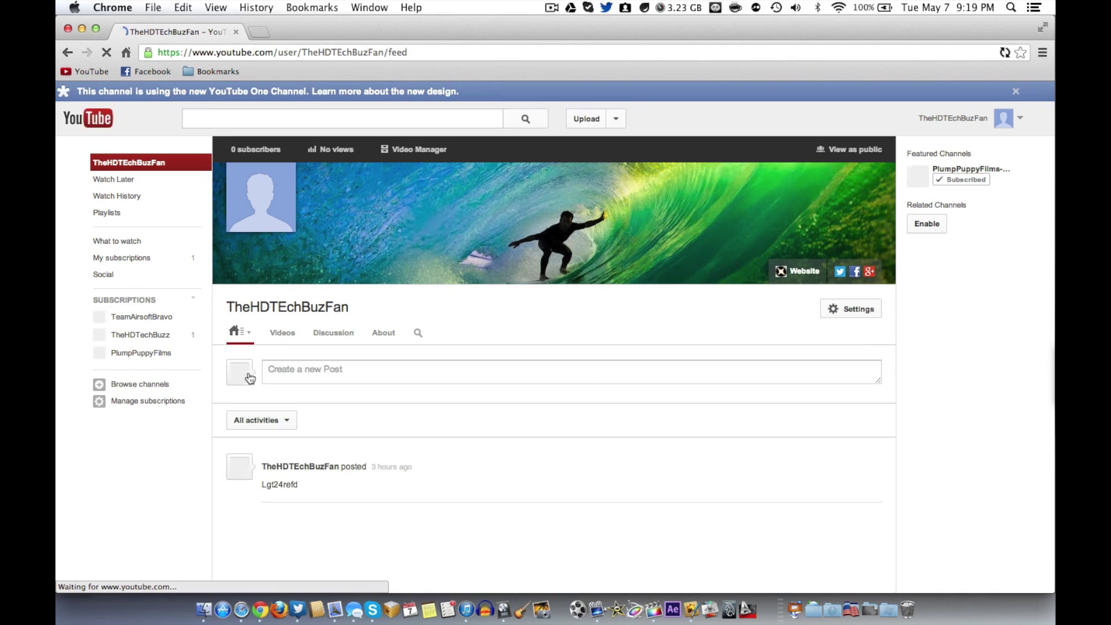
key("super+bracketleft")
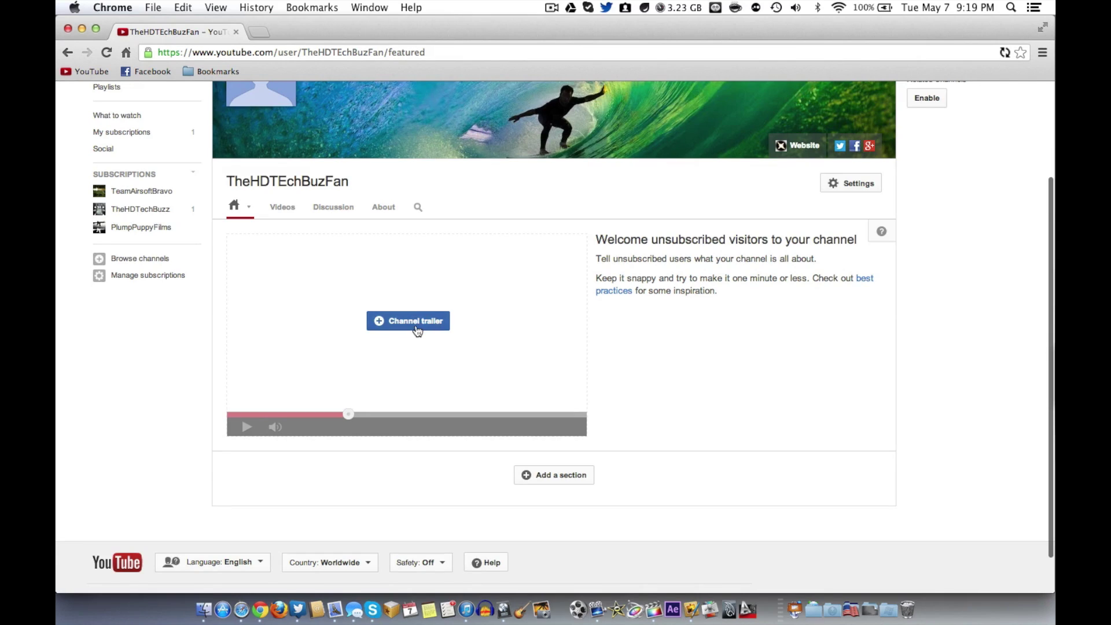
scroll(428, 336, "down", 2)
left_click(547, 430)
scroll(544, 432, "down", 2)
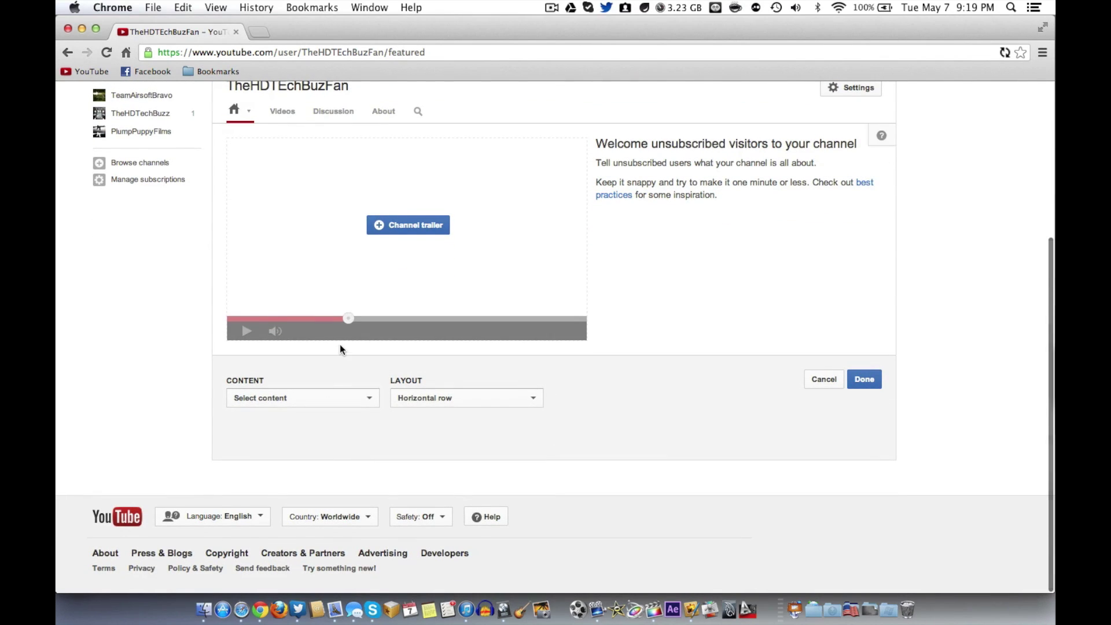
scroll(340, 346, "up", 6)
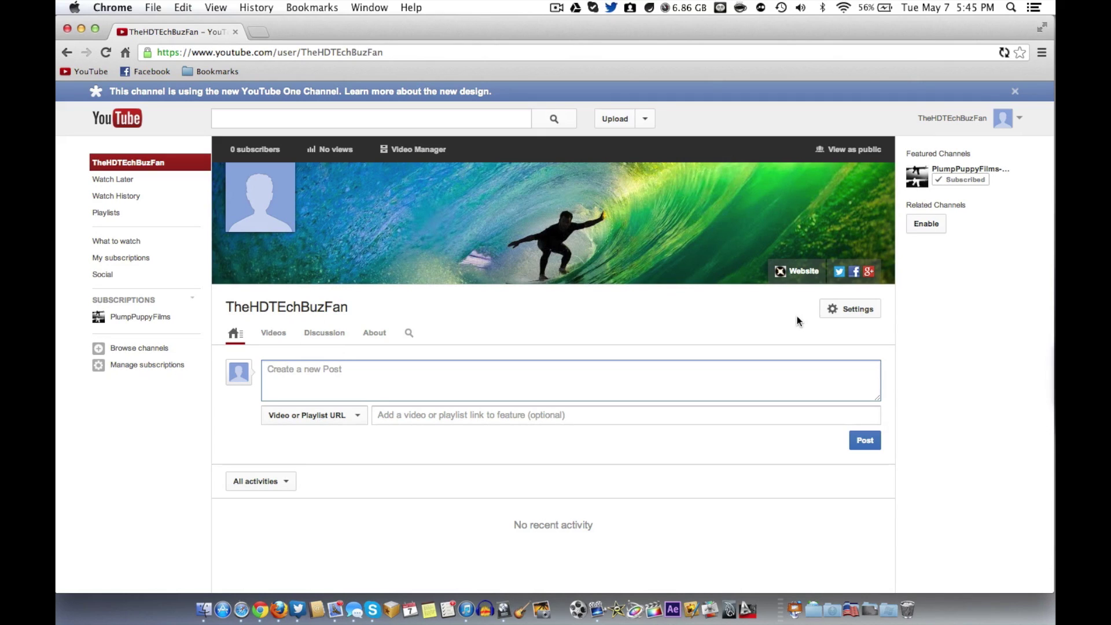
Write a short message in a new channel post in the Create a new Post box
type("LgOGeIkE")
left_click(526, 414)
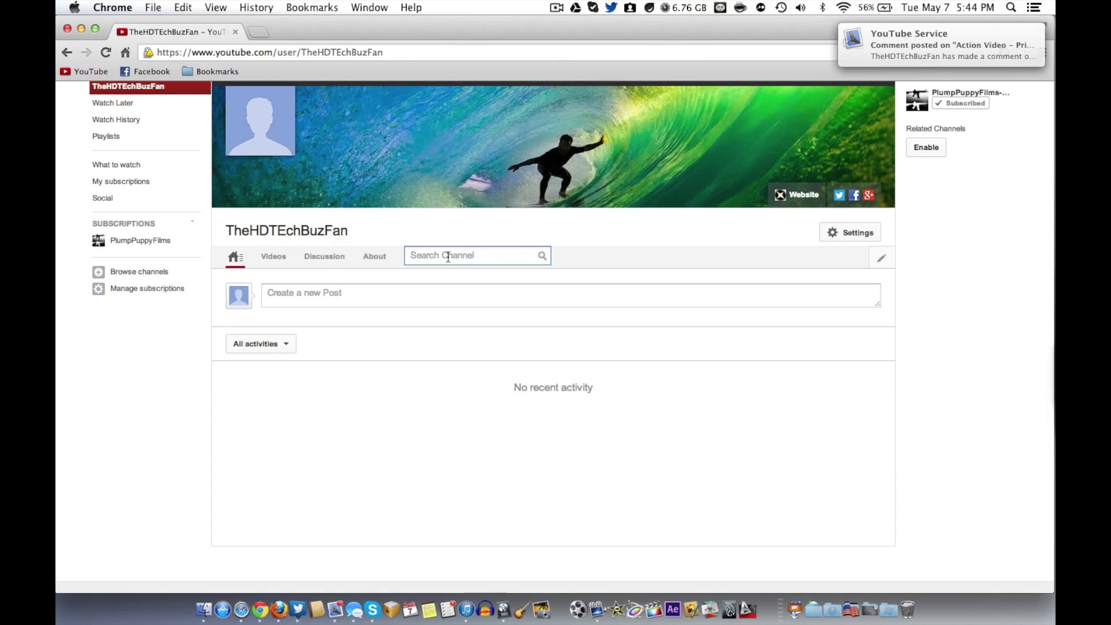
left_click(471, 248)
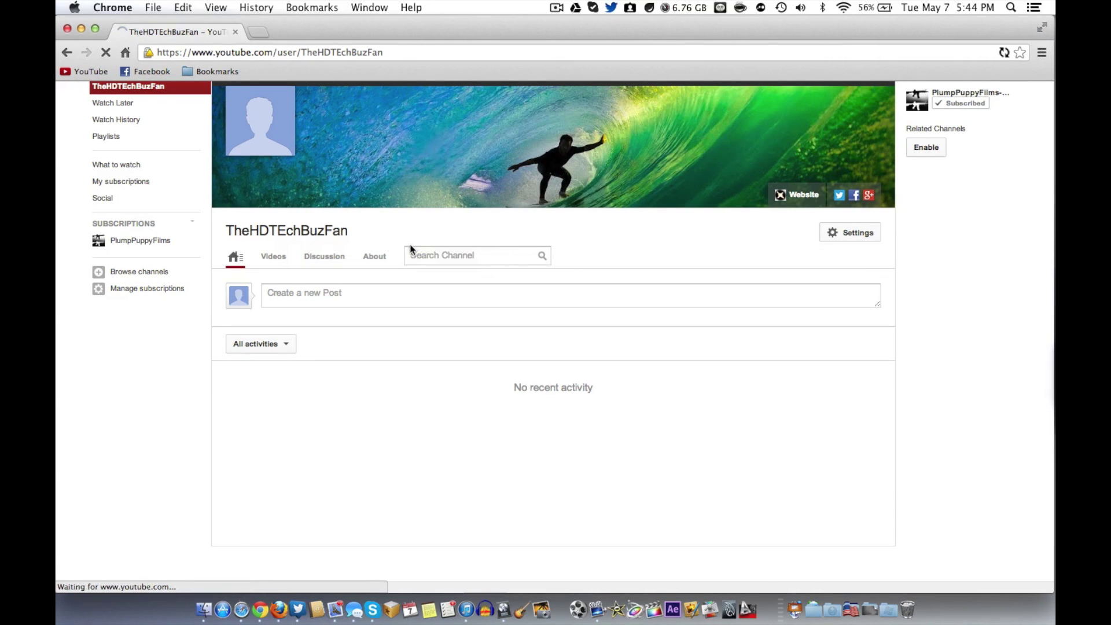
left_click(307, 385)
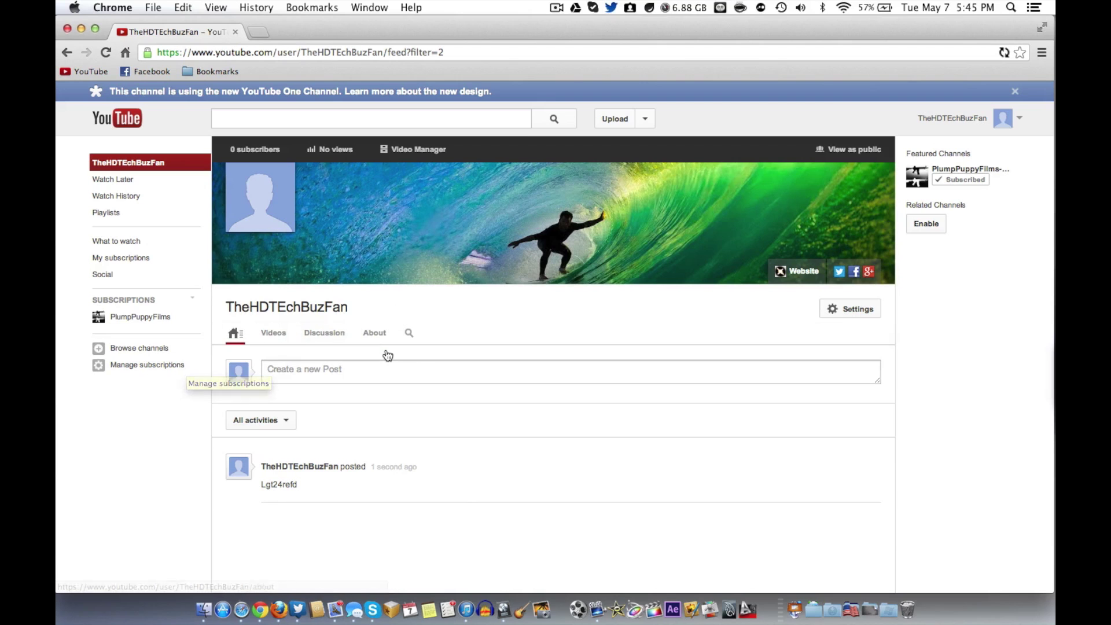
scroll(384, 353, "down", 5)
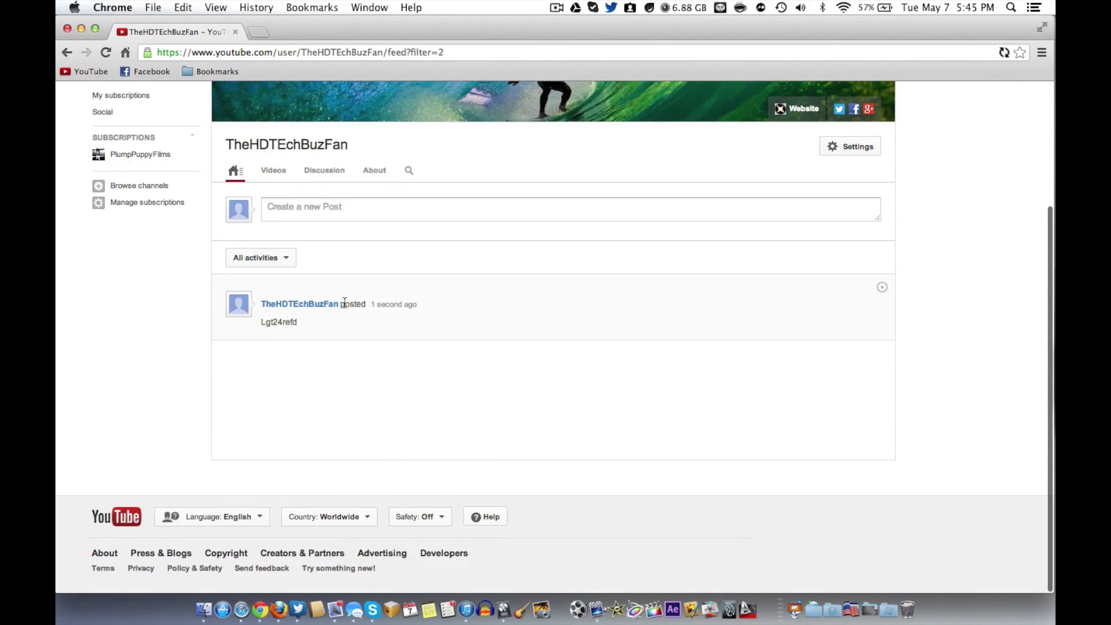